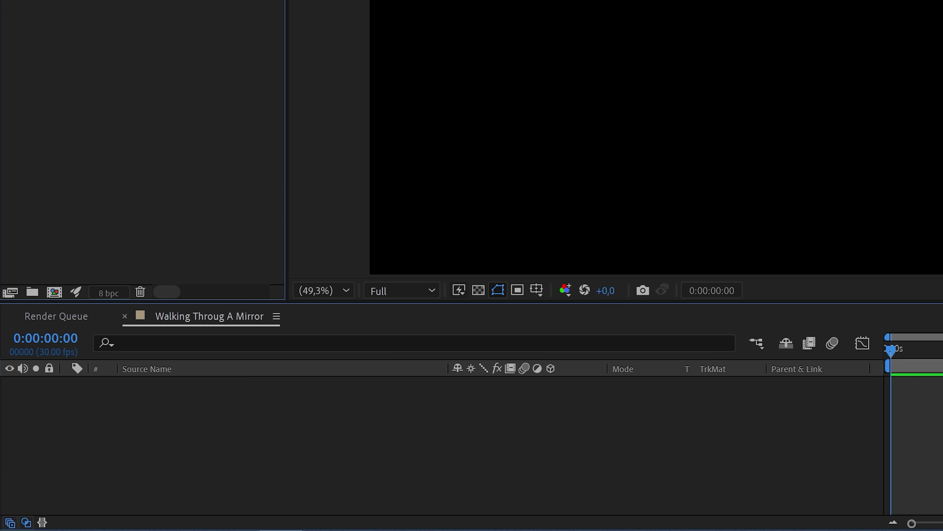
Add the Jordy Walking and reflection clips, then mask the reflection to the mirror frame.
drag(297, 326, 300, 382)
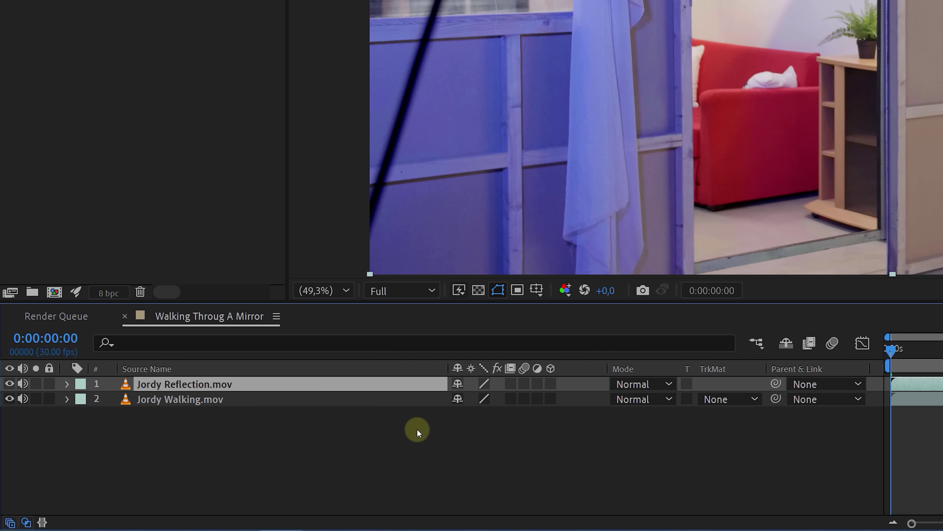
click(417, 429)
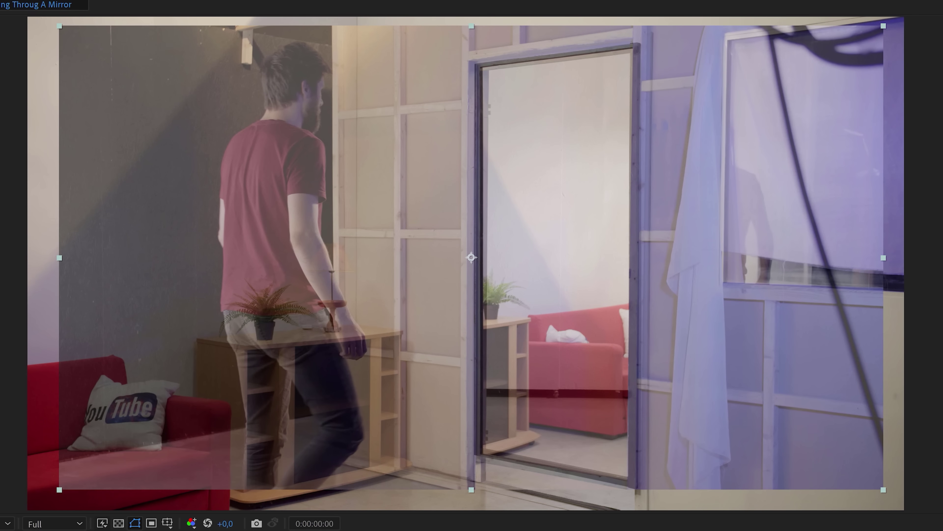
click(484, 455)
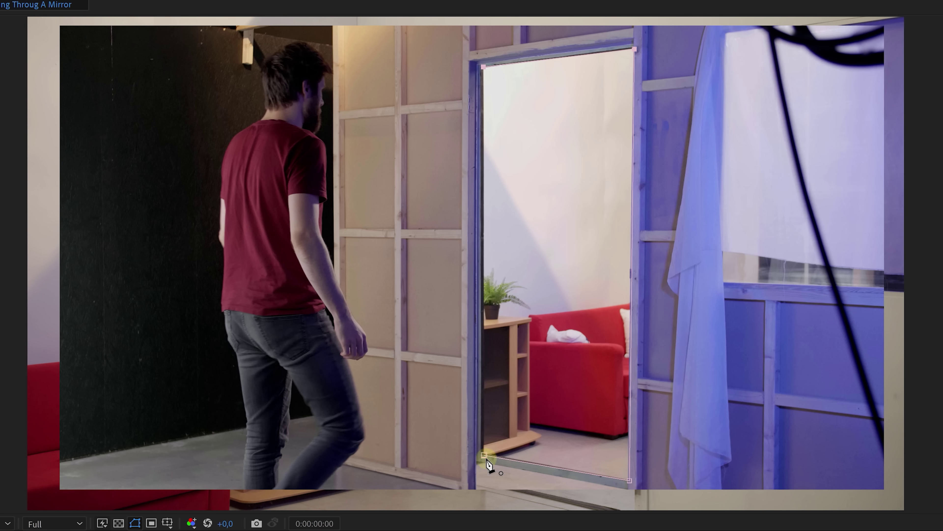
click(484, 455)
Pre-compose the masked reflection layer as 'Reflection'.
right_click(307, 467)
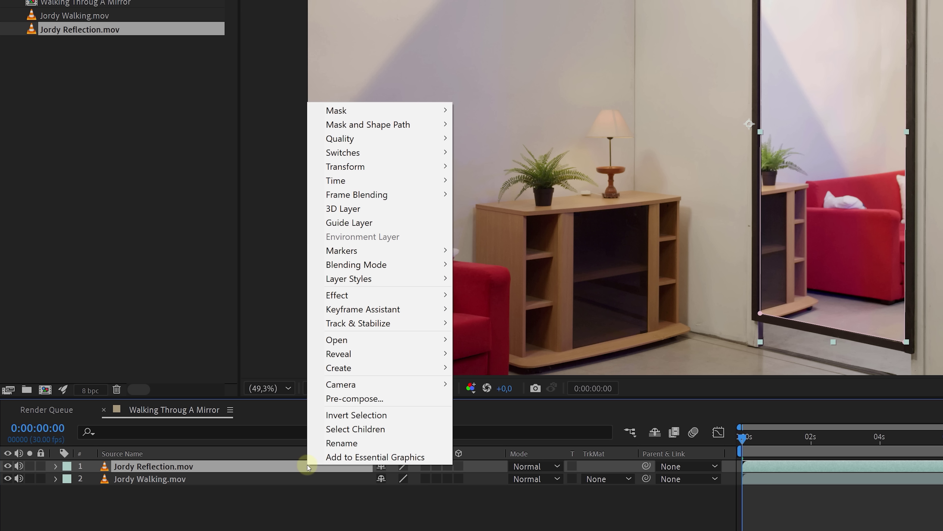
click(407, 398)
text(R)
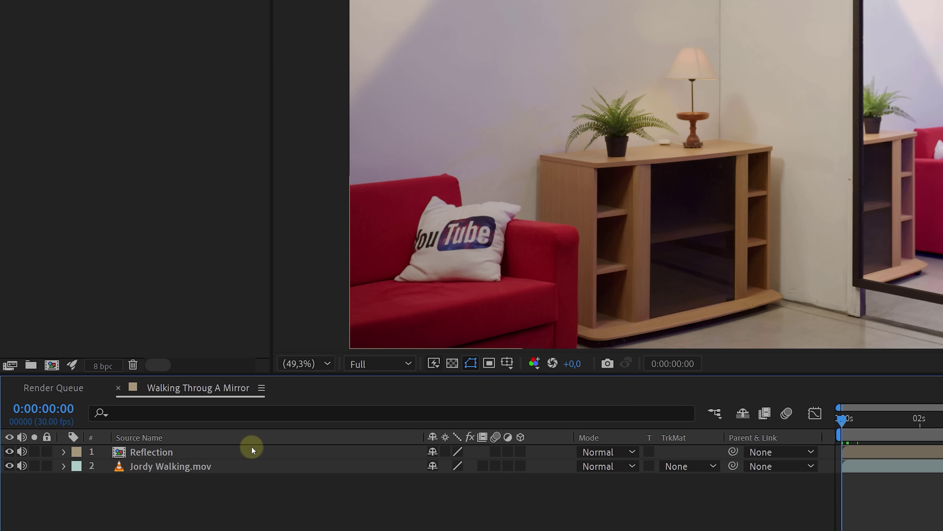
Duplicate the Reflection layer and make the copy a Freeze Frame.
click(251, 448)
key(ctrl+d)
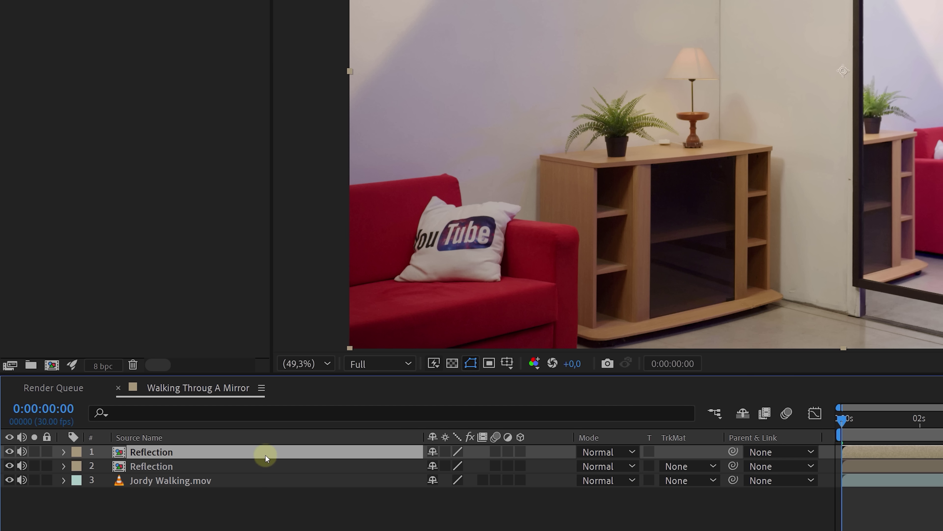
right_click(269, 449)
mouse_move(357, 127)
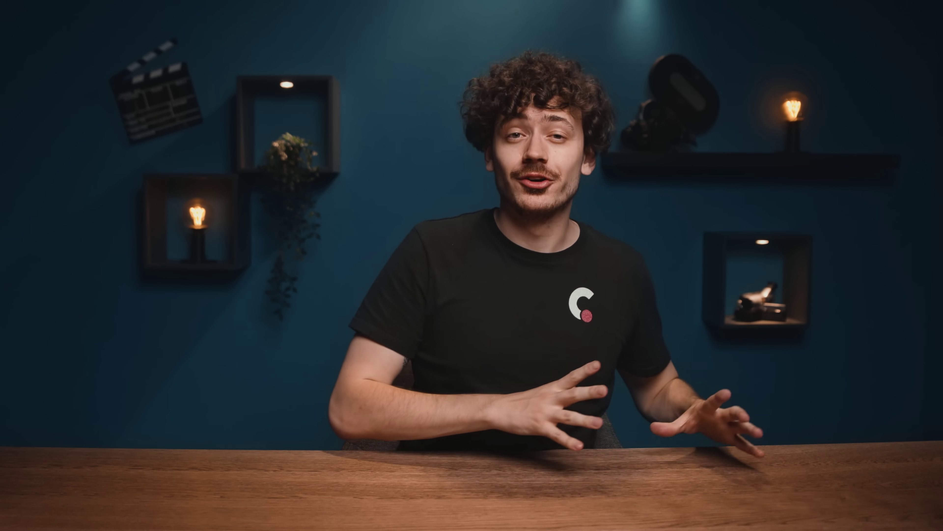
Duplicate Jordy Walking.mov, move the copy to the top, and find where he exits the mirror.
click(286, 400)
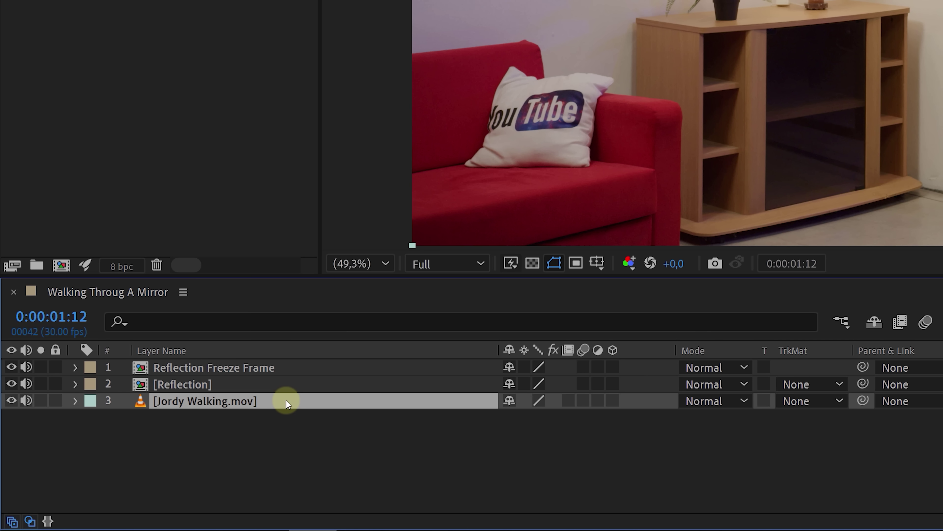
key(ctrl+d)
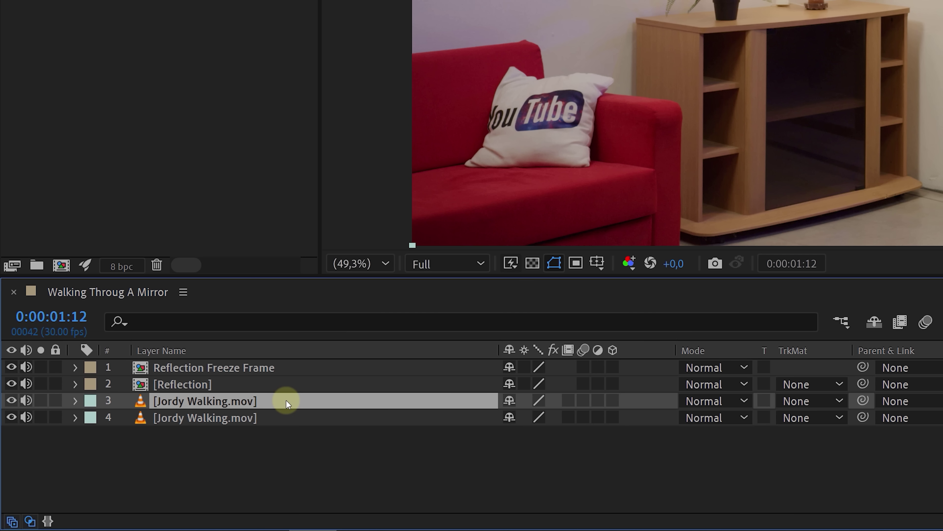
drag(286, 401, 312, 360)
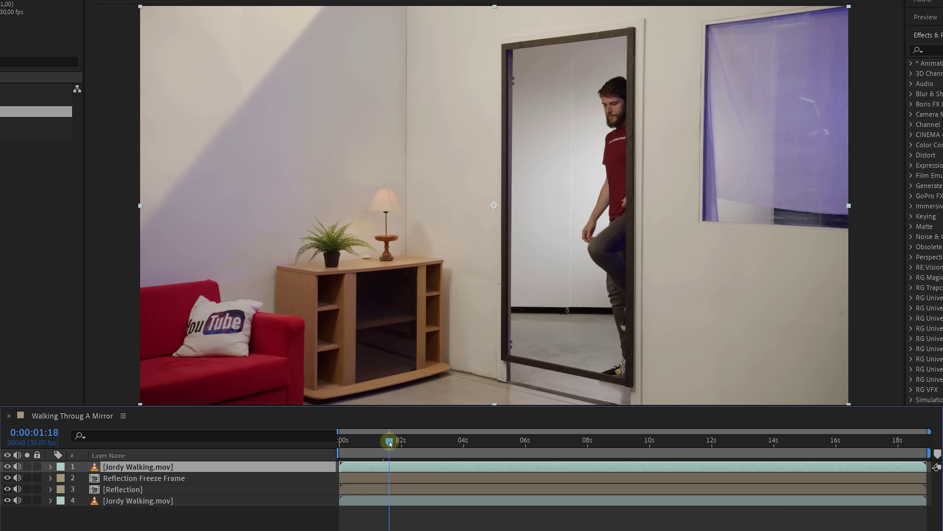
drag(390, 442, 917, 444)
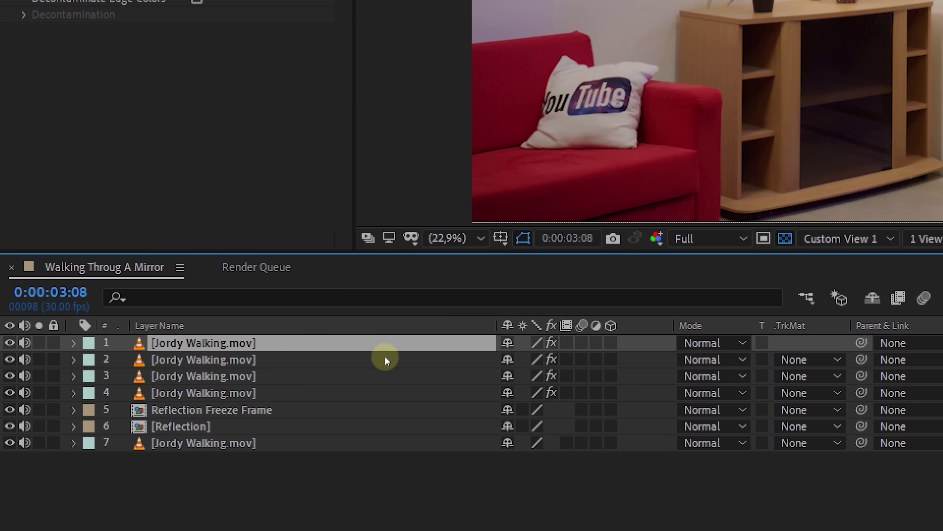
Pre-compose the four walking copies into Jordy Walking Pre-Comp and refine the shoe mask.
shift+click(369, 393)
right_click(369, 393)
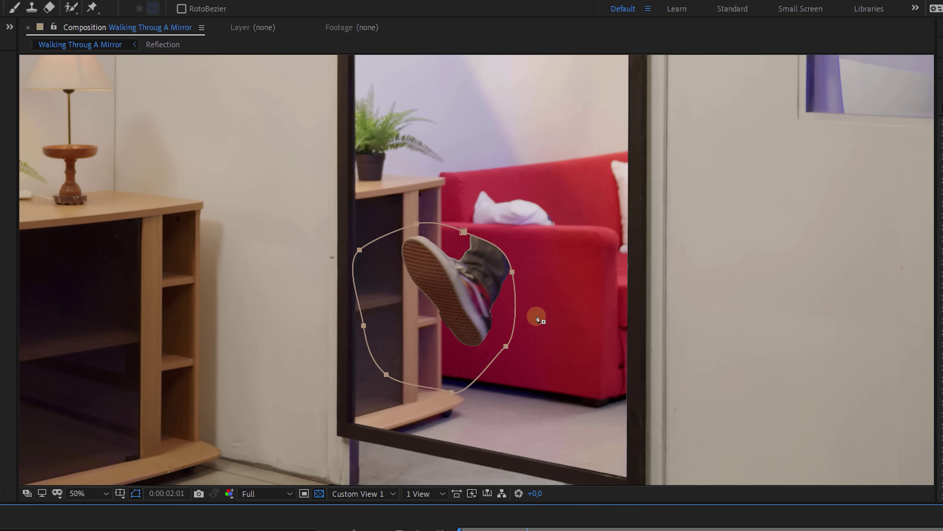
click(488, 345)
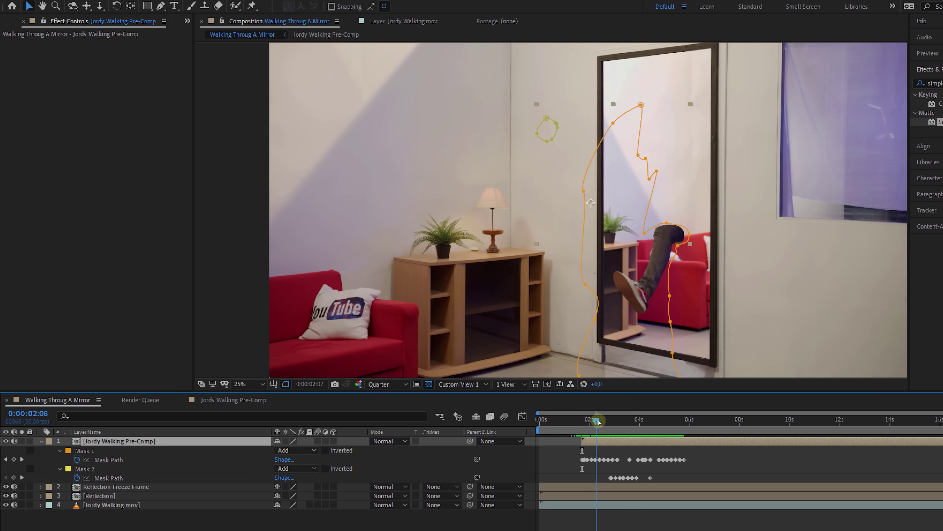
drag(599, 422, 688, 420)
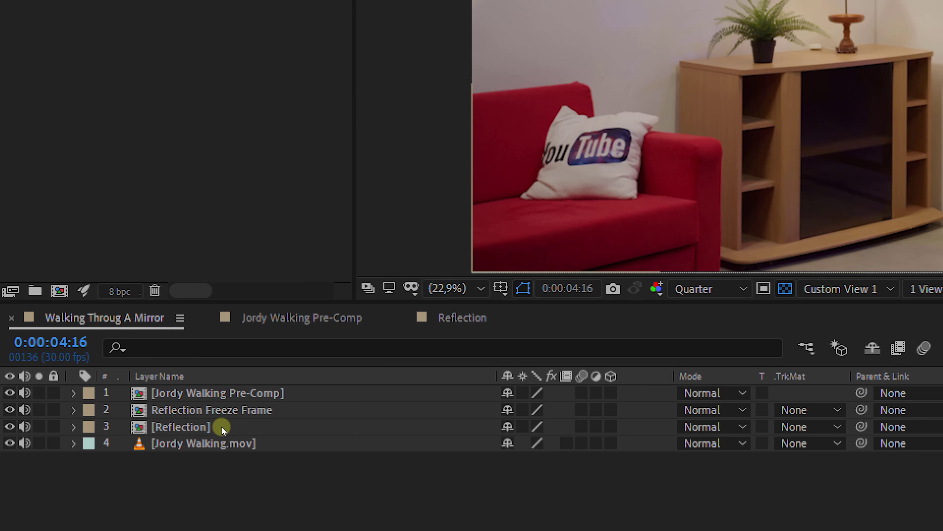
Move Reflection above the freeze frame and trim its in-point to 0:00:01:21.
drag(221, 427, 312, 404)
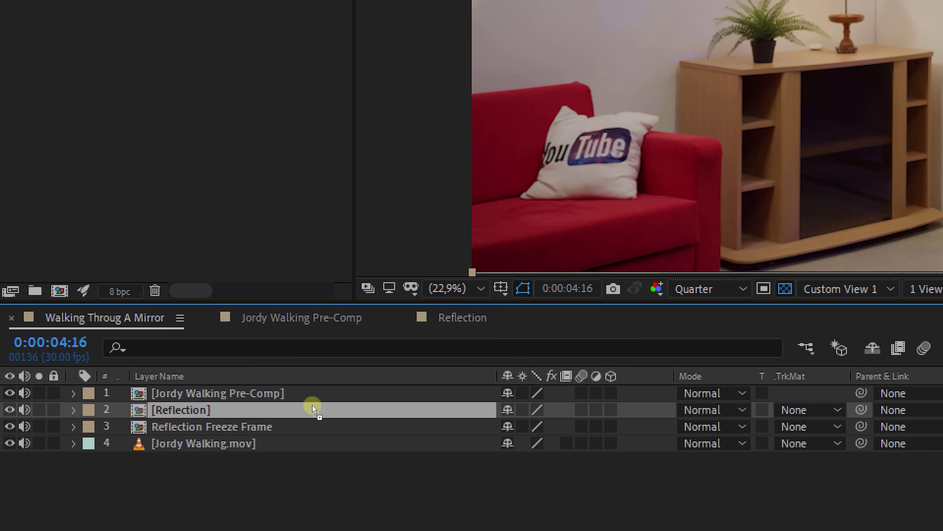
click(504, 416)
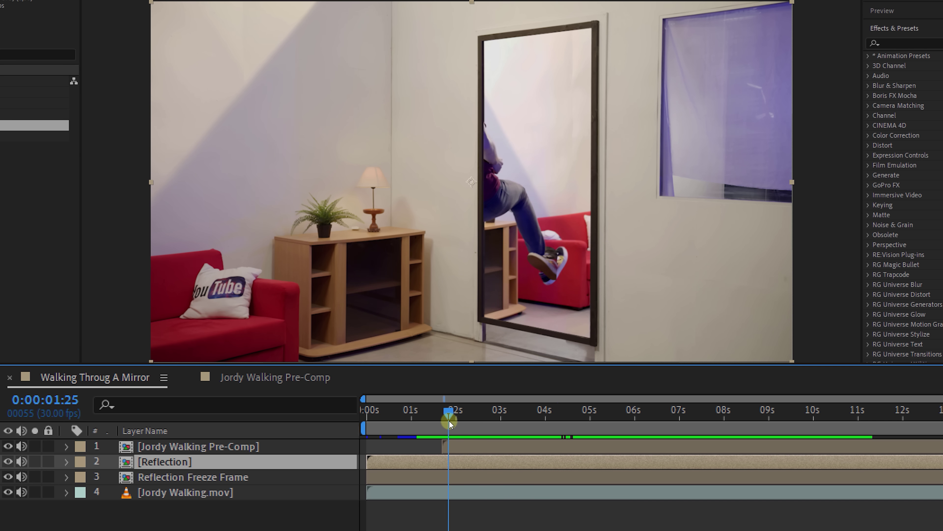
drag(448, 420, 446, 421)
key(alt+bracketleft)
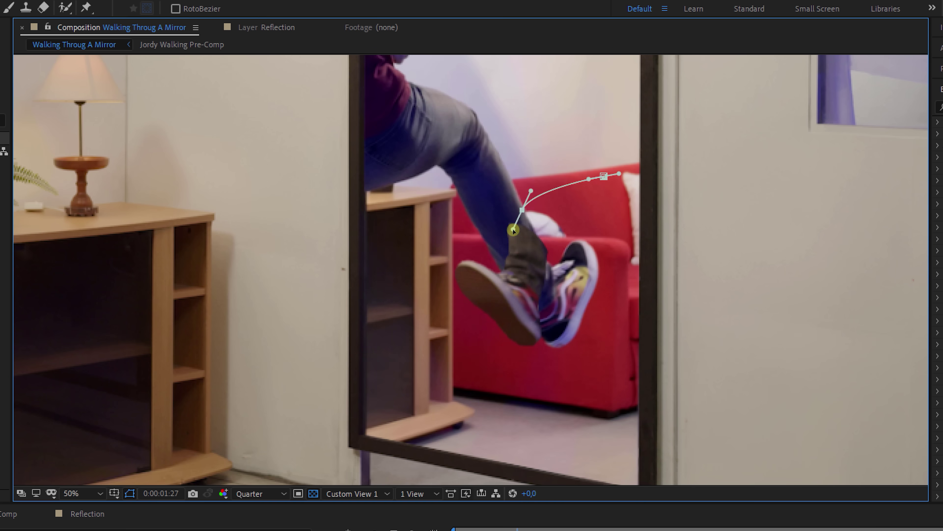
click(494, 287)
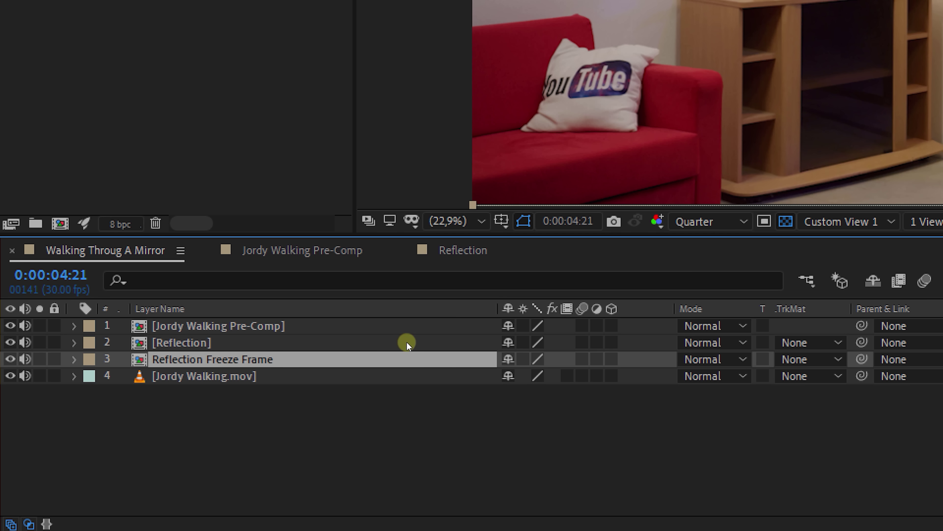
Pre-compose Reflection with Reflection Freeze Frame into a single Reflection layer.
shift+click(409, 340)
right_click(409, 340)
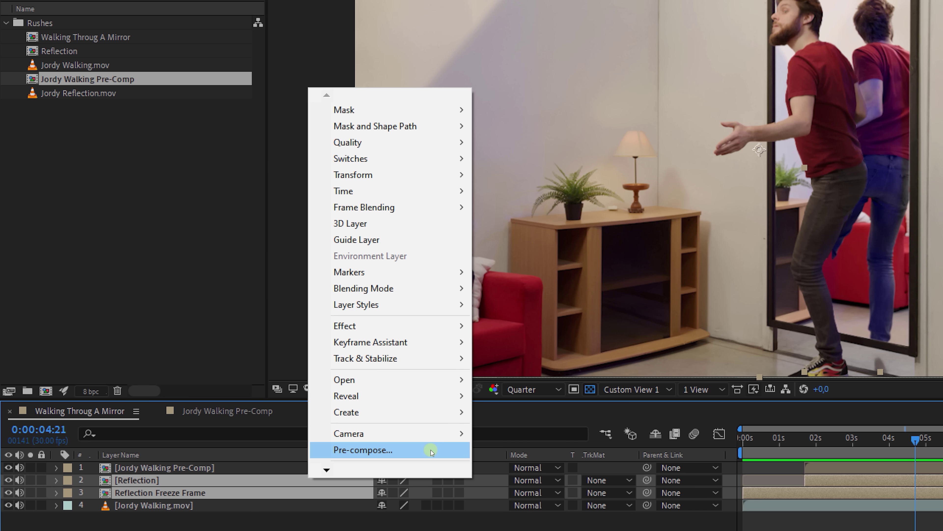
click(571, 308)
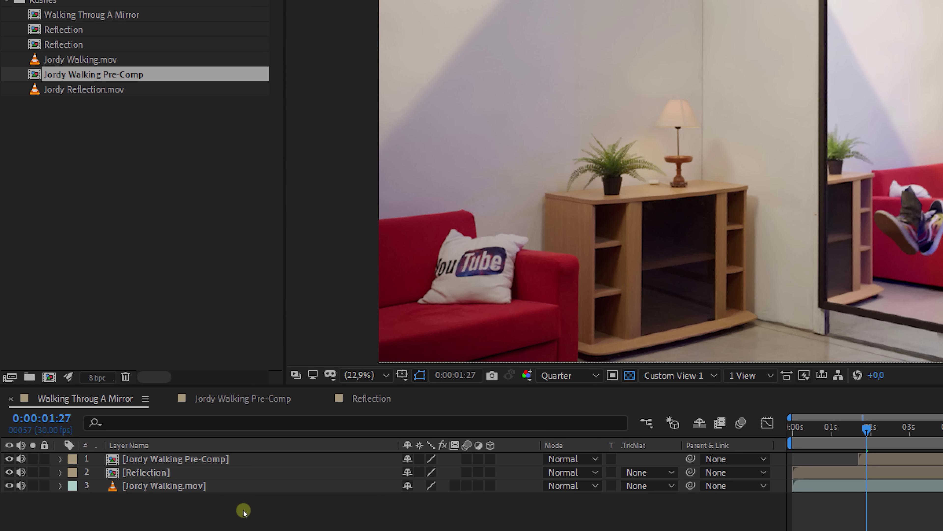
right_click(244, 511)
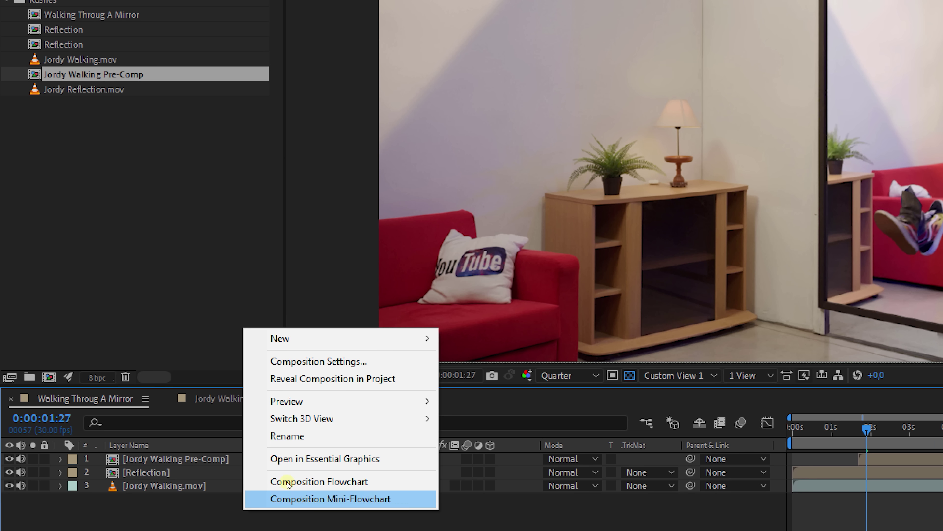
Create a new solid named Border and place it below Jordy Walking Pre-Comp.
mouse_move(390, 340)
click(508, 376)
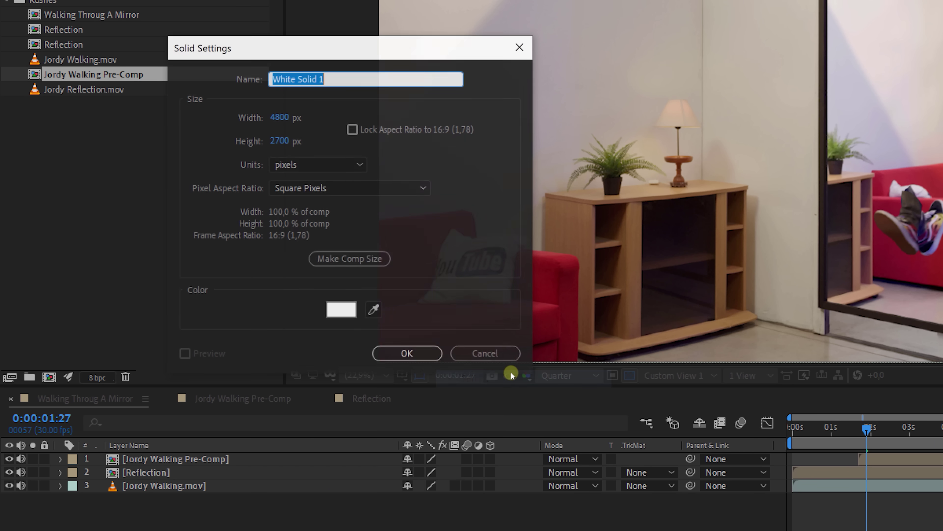
text(Border)
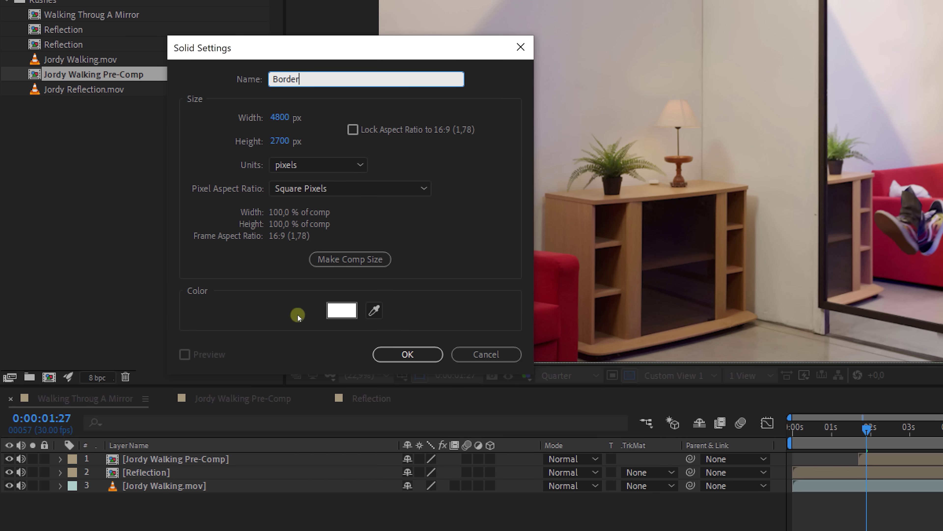
key(Return)
drag(288, 457, 289, 480)
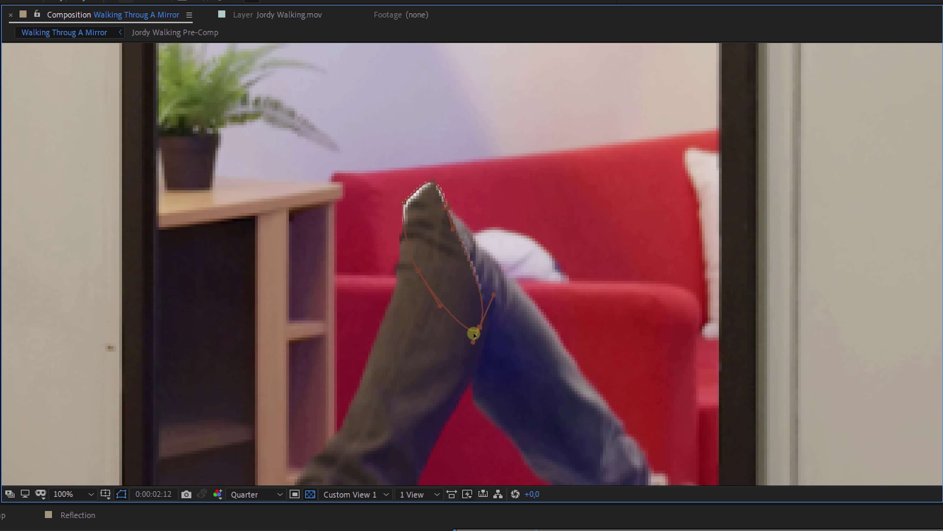
Reshape the Border mask to follow the leg through each frame.
drag(472, 331, 405, 315)
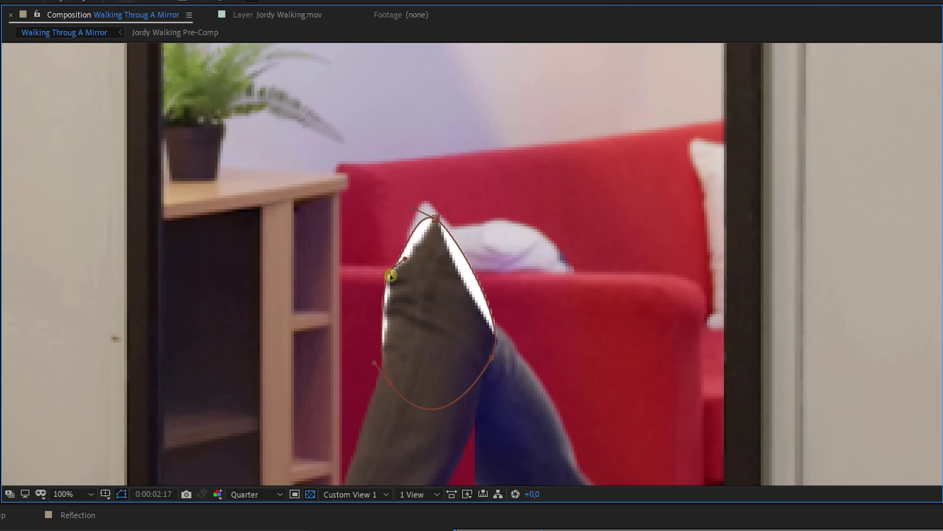
key(shift+Page_Up)
key(shift+Page_Down)
key(shift+Page_Down)
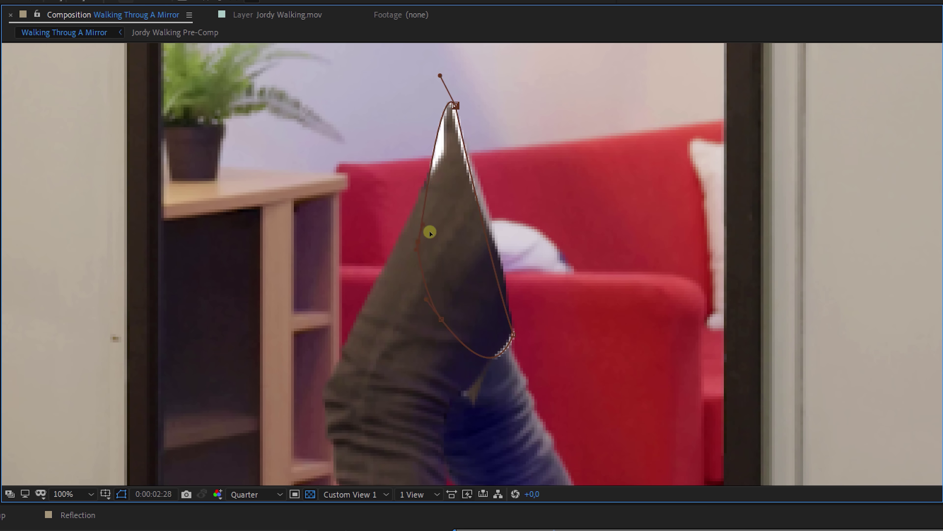
key(Page_Down)
key(Page_Down)
key(Page_Down)
key(Page_Down)
key(Page_Down)
key(Page_Down)
key(Page_Down)
key(Page_Down)
key(Page_Down)
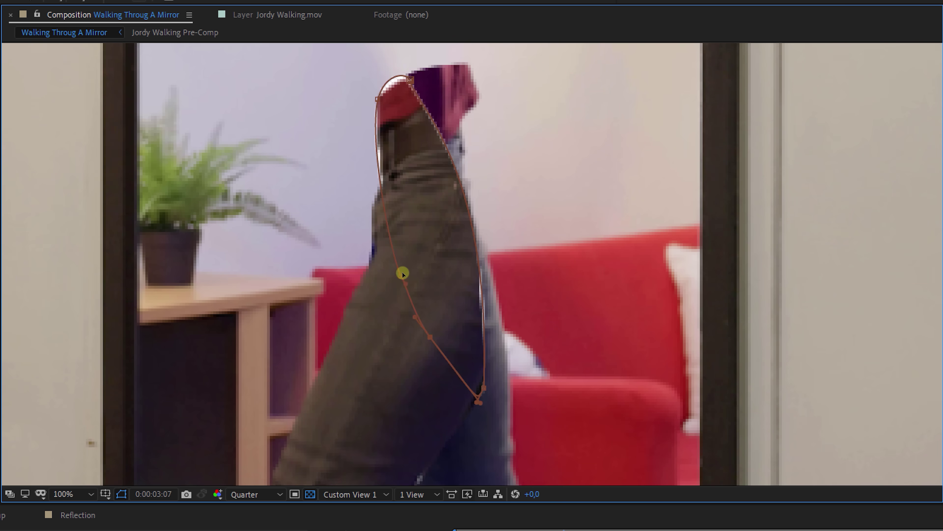
Expand Border's Mask 1 and Mask 2 to 13 and 24 pixels, then duplicate Reflection.
scroll(483, 357, down, 3)
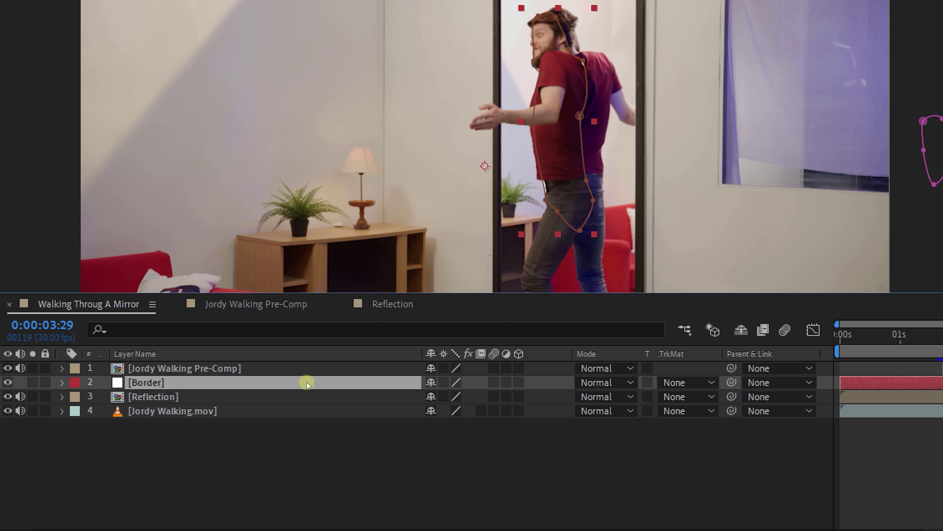
click(62, 382)
click(168, 400)
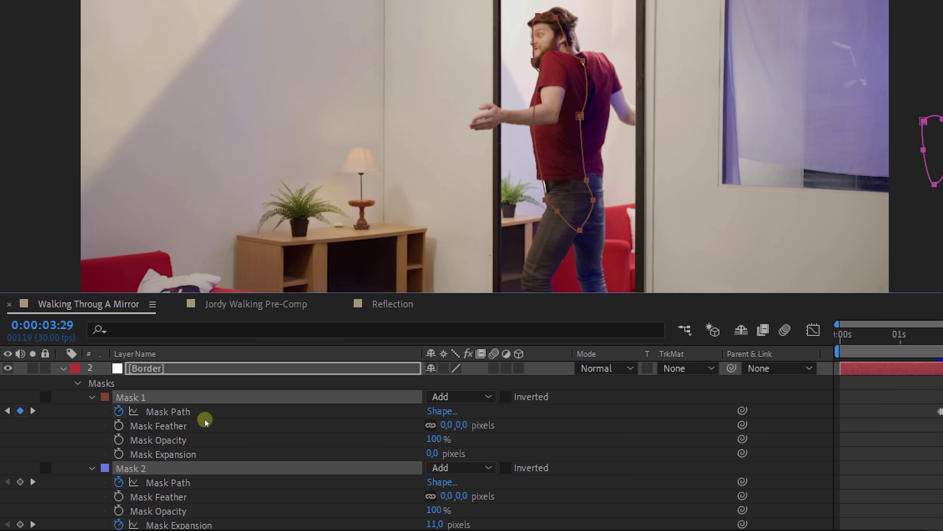
drag(434, 458, 448, 457)
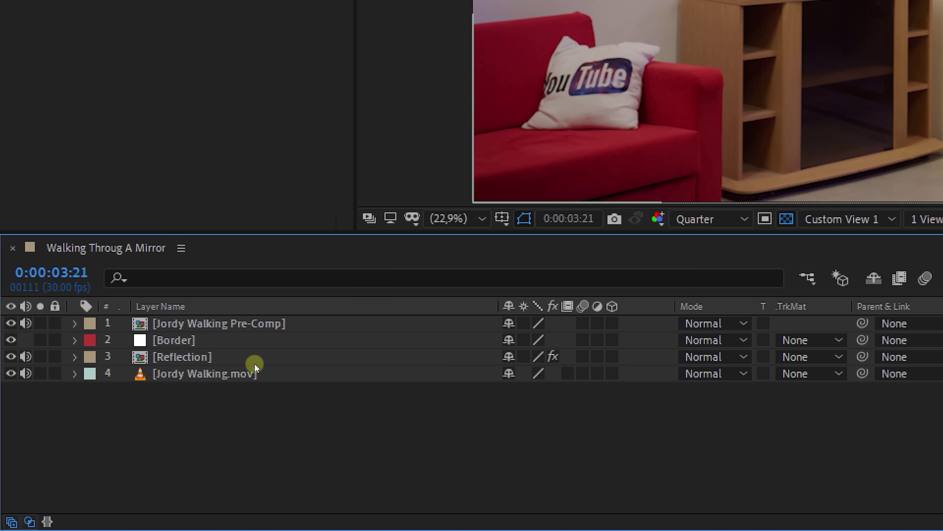
click(246, 357)
key(ctrl+d)
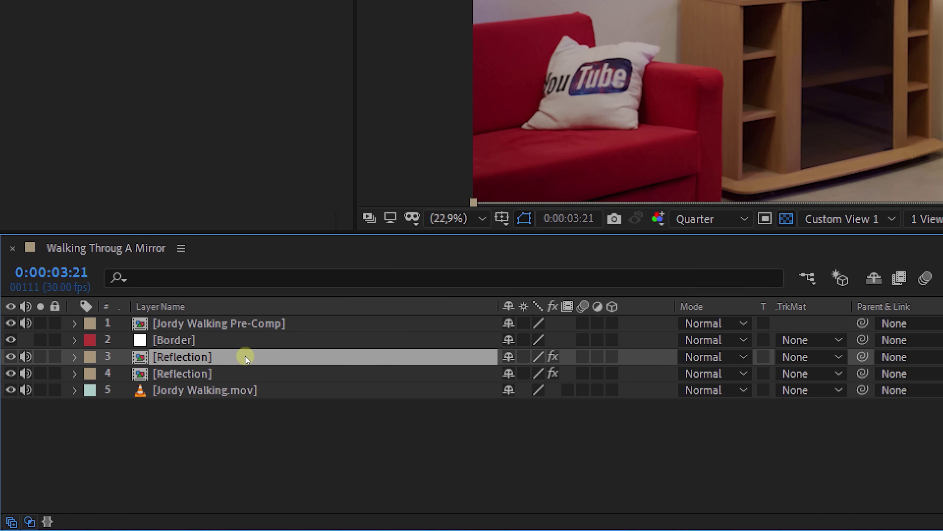
Rename the duplicated layer to 'Reflection Border'.
key(Return)
text(Border)
key(Return)
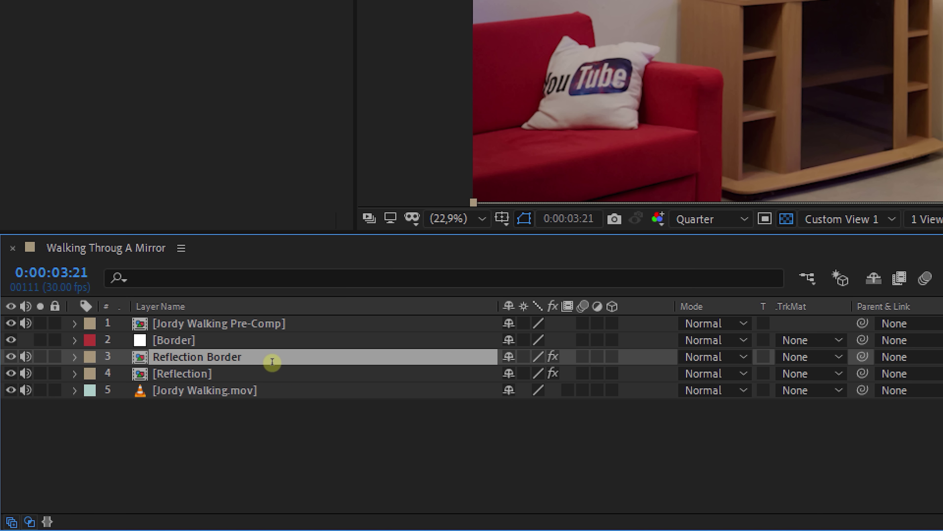
Pre-compose Border and Reflection Border together and open the new pre-comp.
ctrl+click(307, 340)
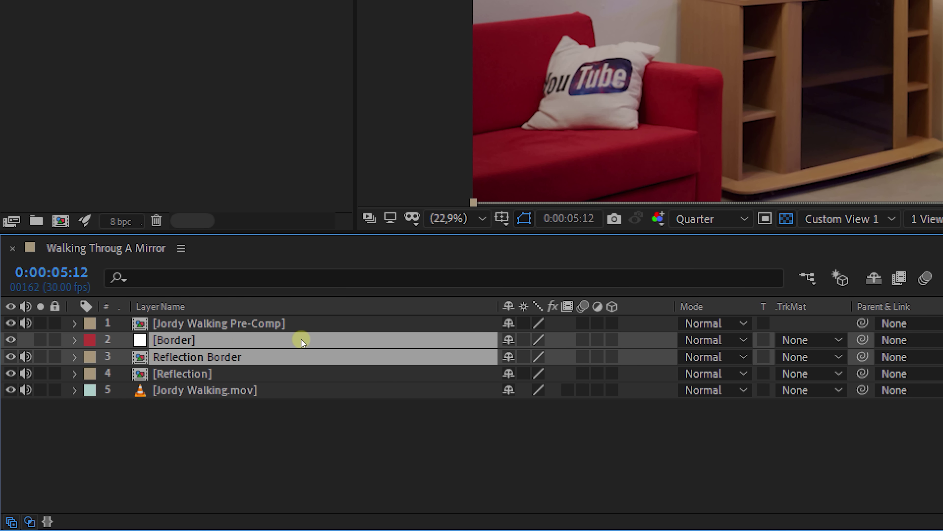
right_click(302, 340)
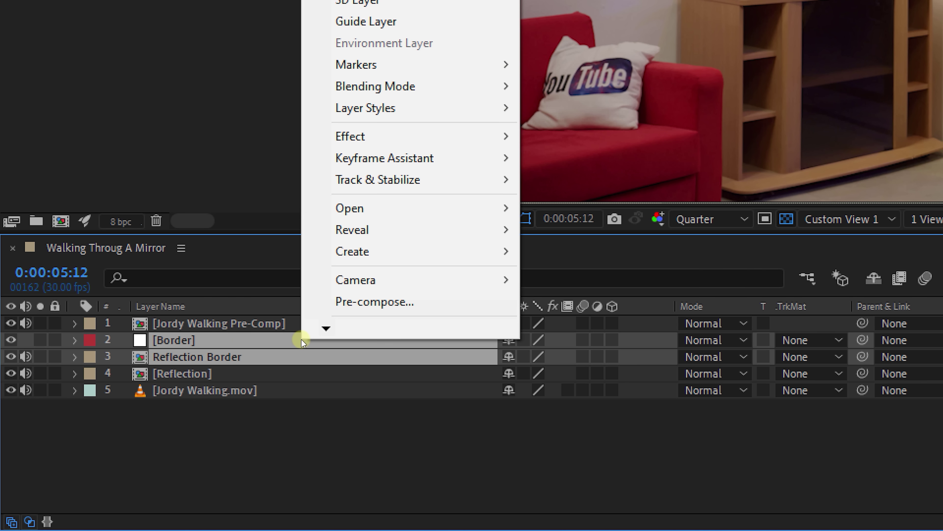
click(315, 302)
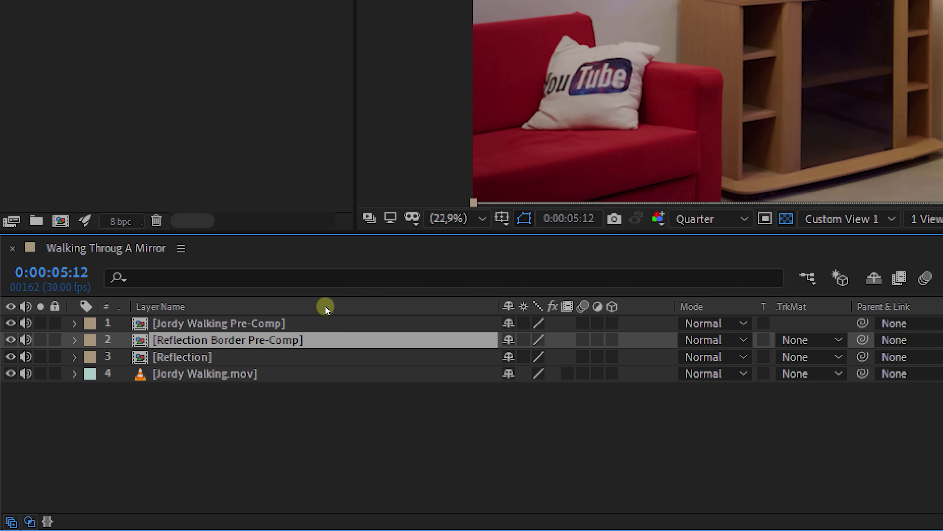
double_click(320, 340)
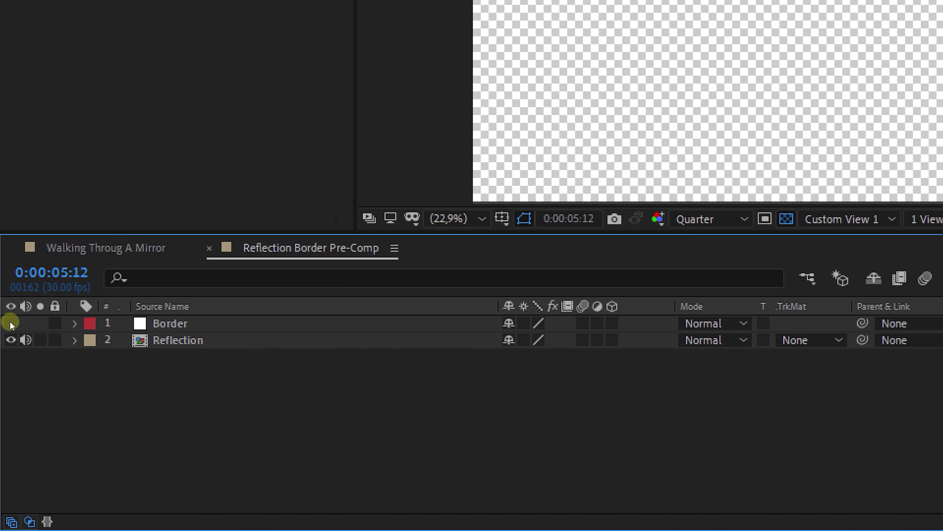
Apply CC Blobbylize to Reflection with Blob Layer set to 1. Border.
click(780, 242)
text(cc blo)
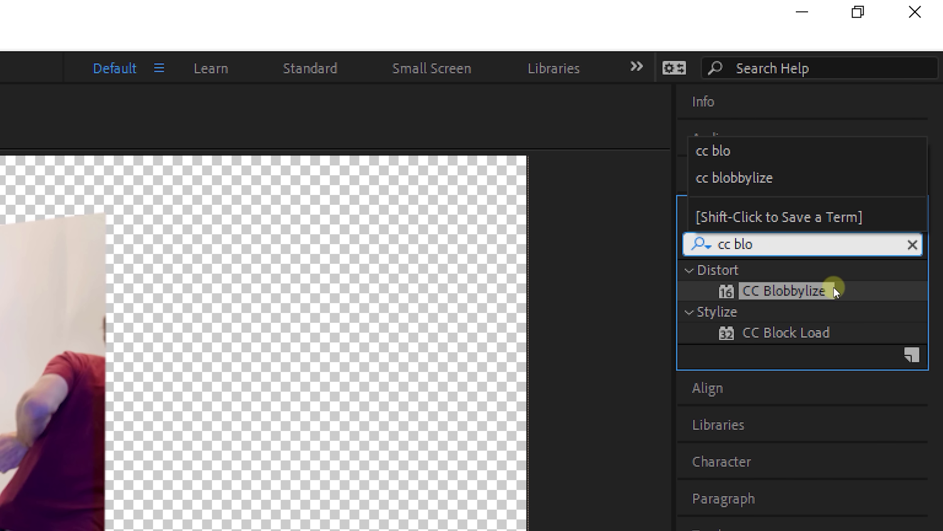
drag(834, 287, 343, 477)
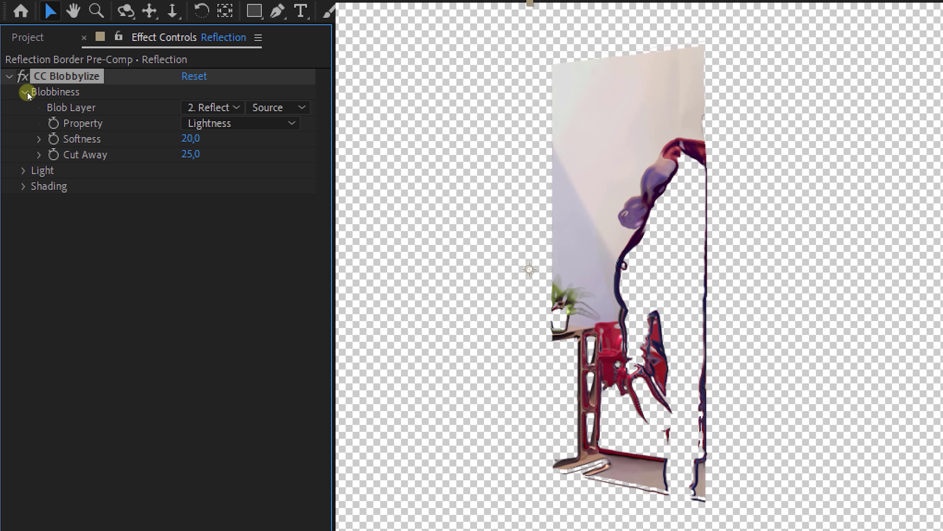
click(236, 108)
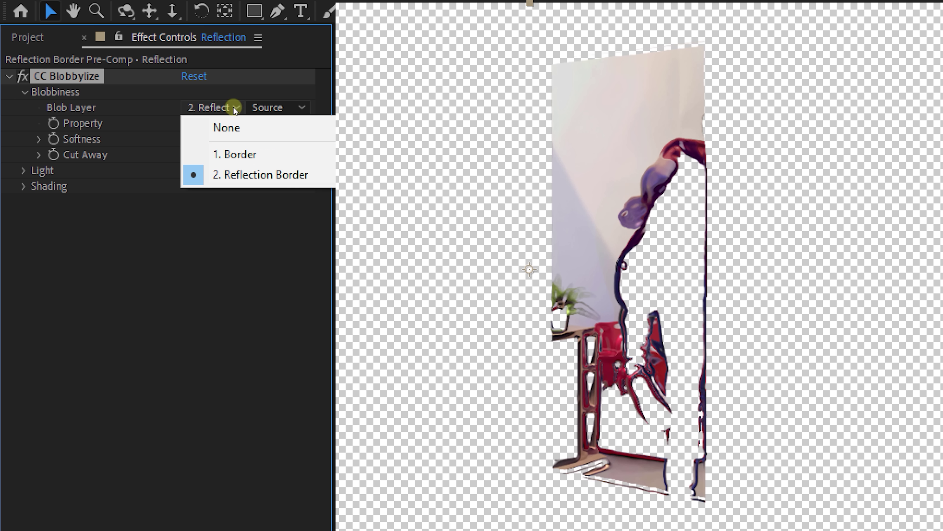
click(255, 155)
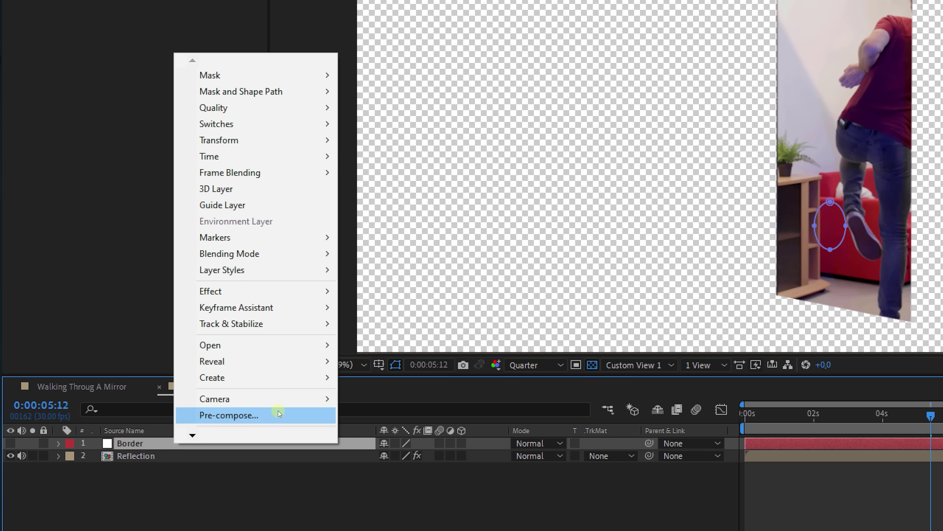
Pre-compose Border into Border Comp 1 and add a black solid beneath Border.
click(278, 410)
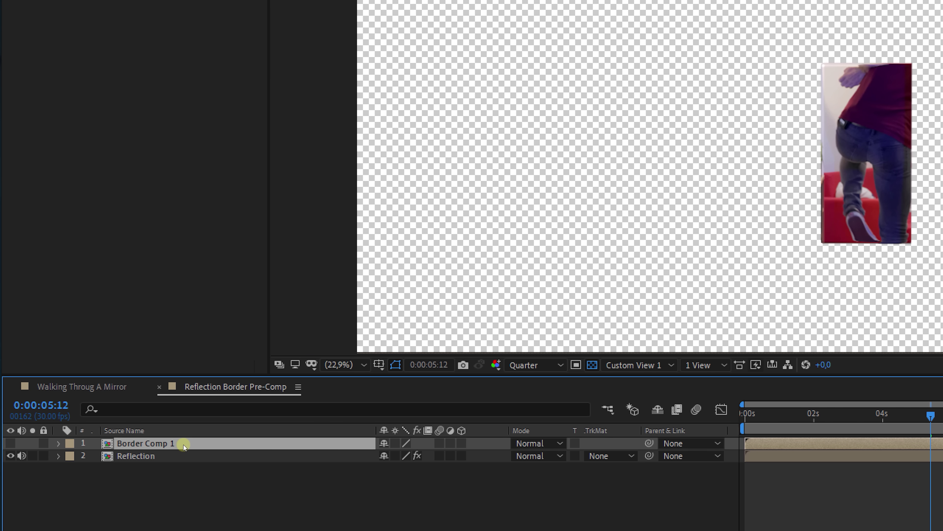
double_click(183, 445)
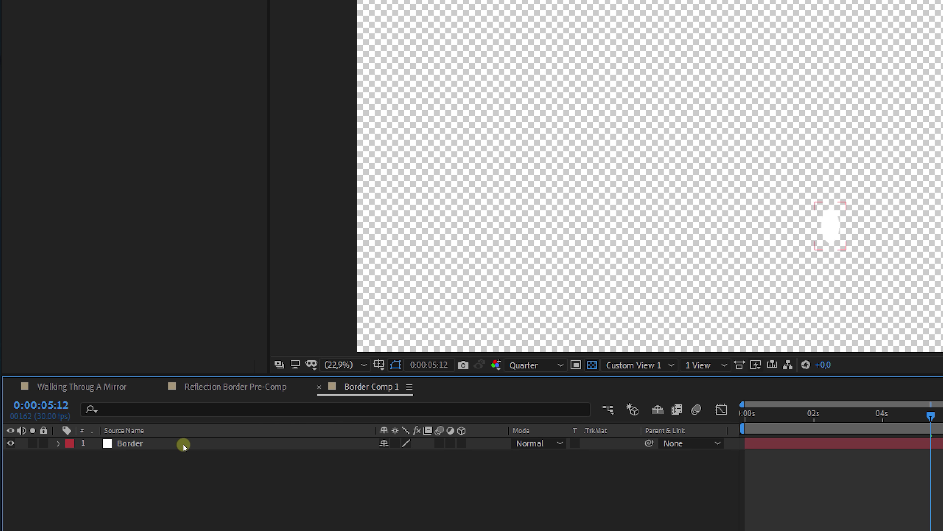
key(ctrl+y)
drag(294, 444, 276, 468)
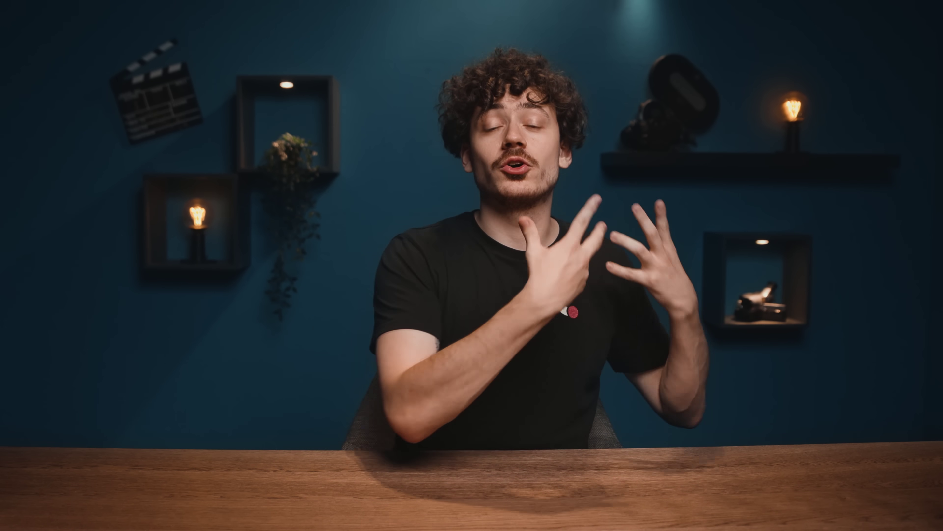
Add a solid with VR Fractal Noise: type Max, contrast 195, brightness 67.
right_click(227, 435)
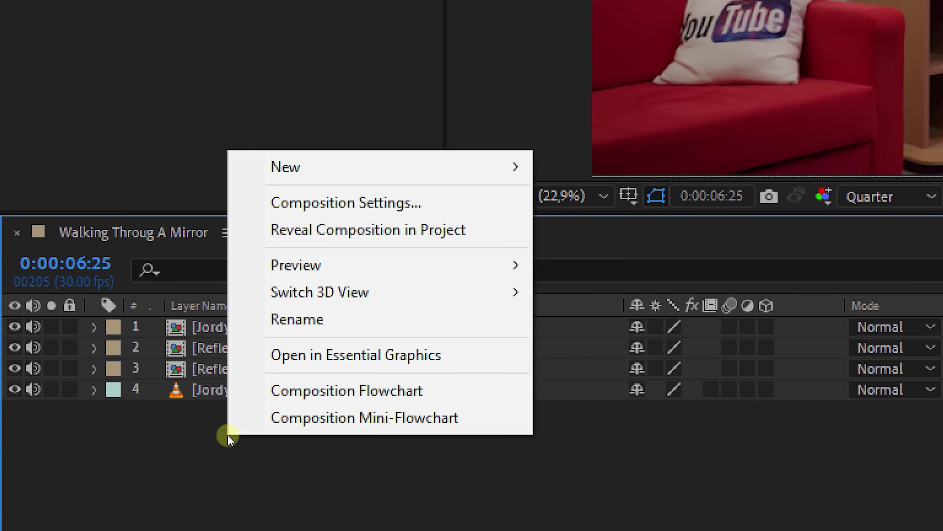
mouse_move(288, 165)
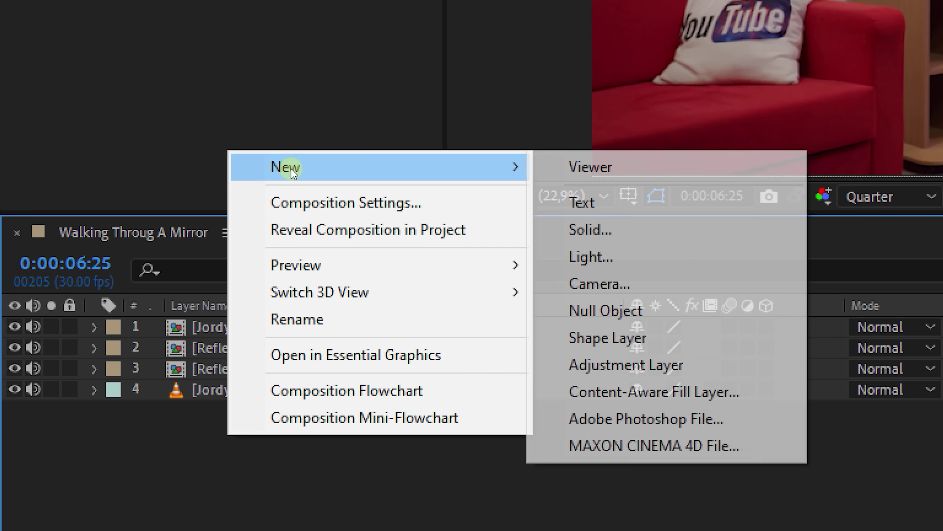
click(619, 229)
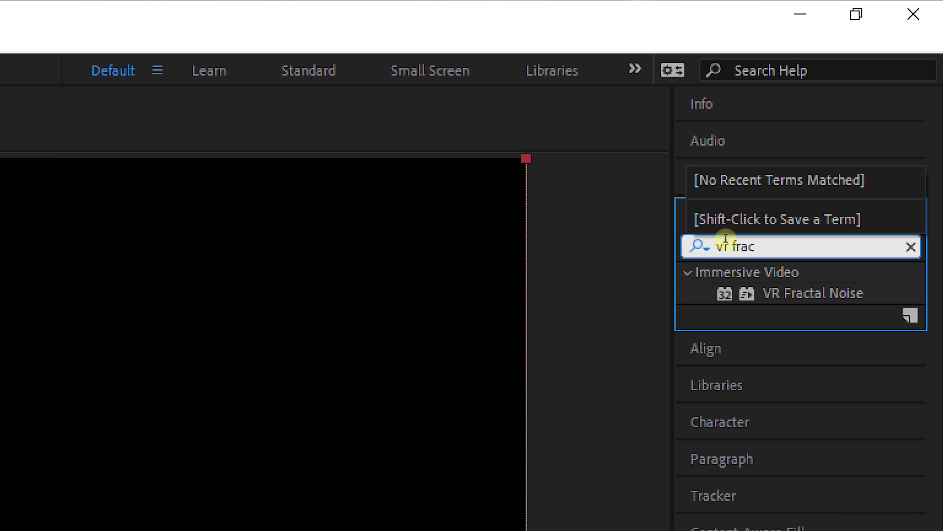
click(880, 296)
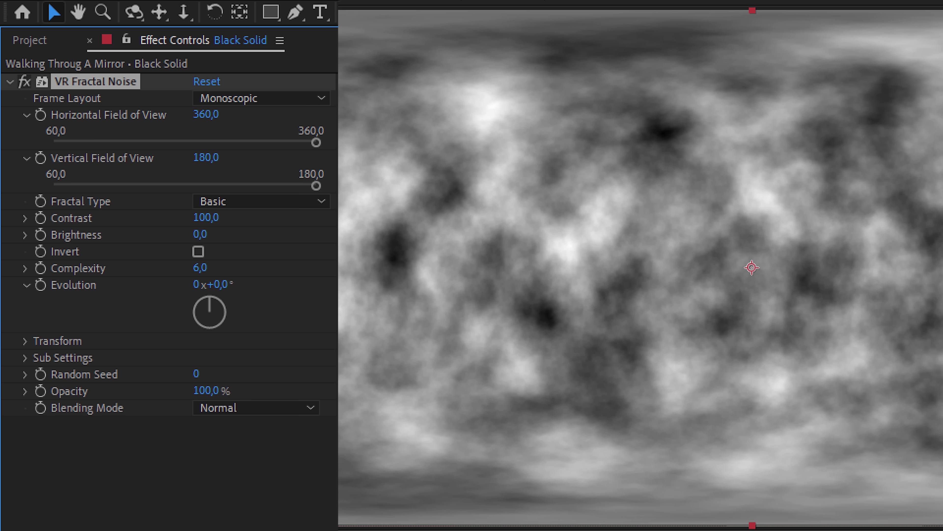
click(306, 203)
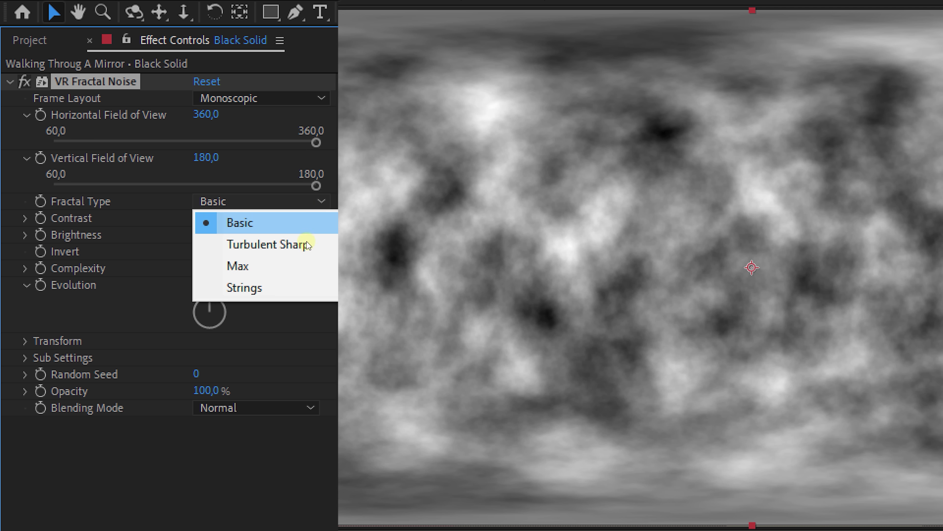
click(306, 263)
drag(209, 216, 252, 234)
mouse_move(205, 217)
mouse_down()
mouse_move(203, 234)
mouse_move(200, 219)
mouse_up()
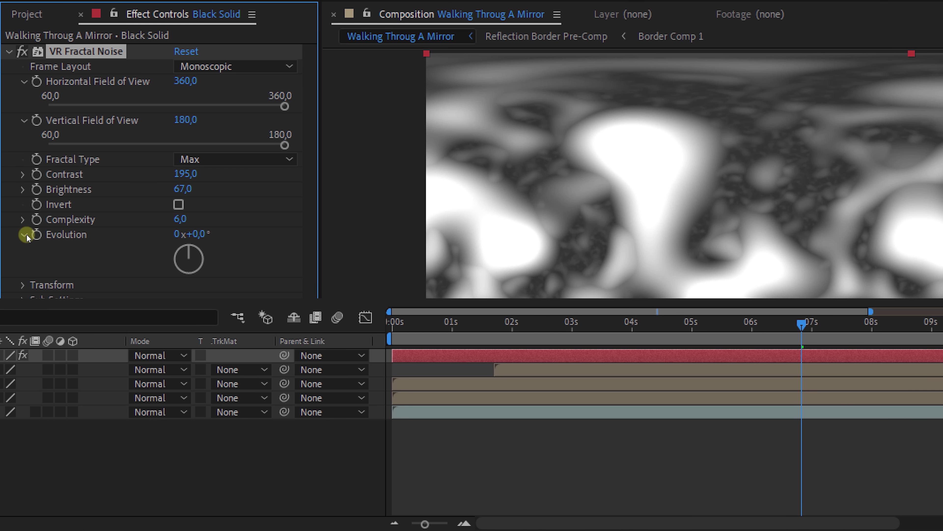
Drive Evolution with the expression time*400 and pre-compose the solid as Mirror Distortion.
alt+click(36, 234)
text(time*400)
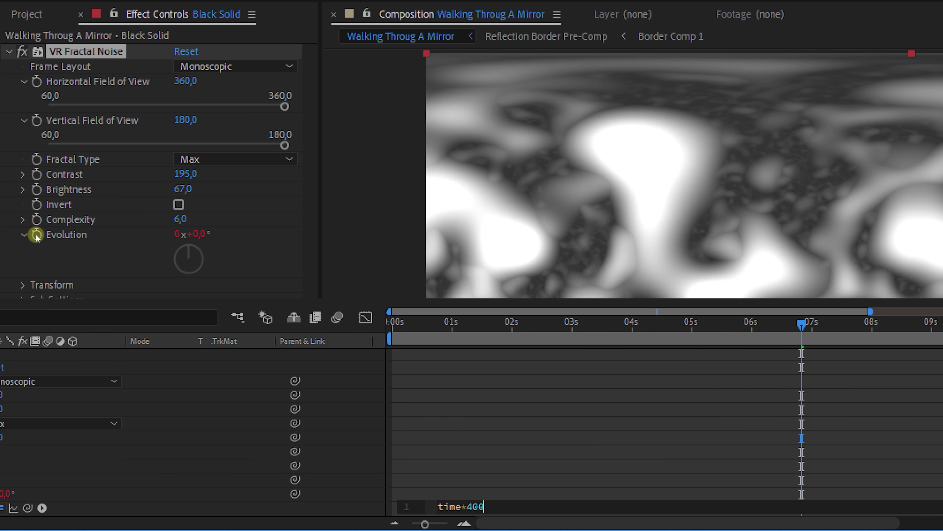
key(KP_Enter)
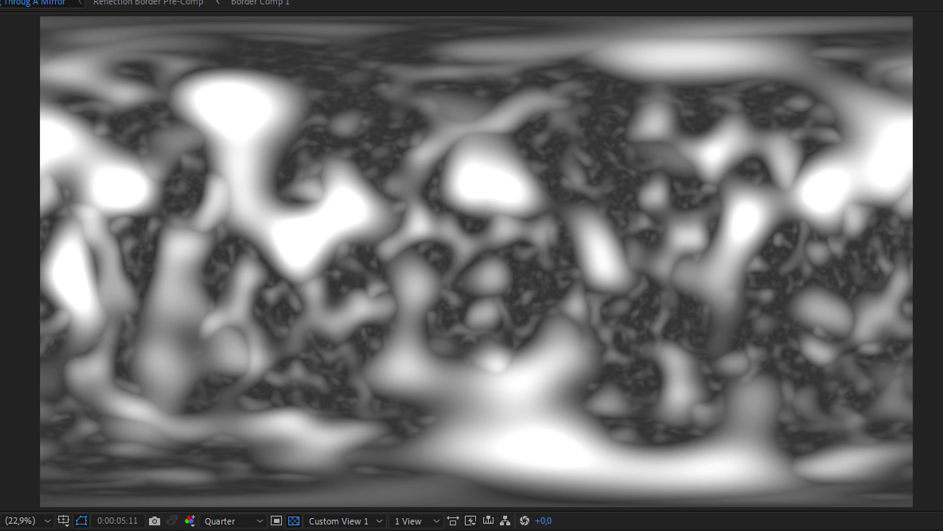
right_click(231, 366)
click(354, 273)
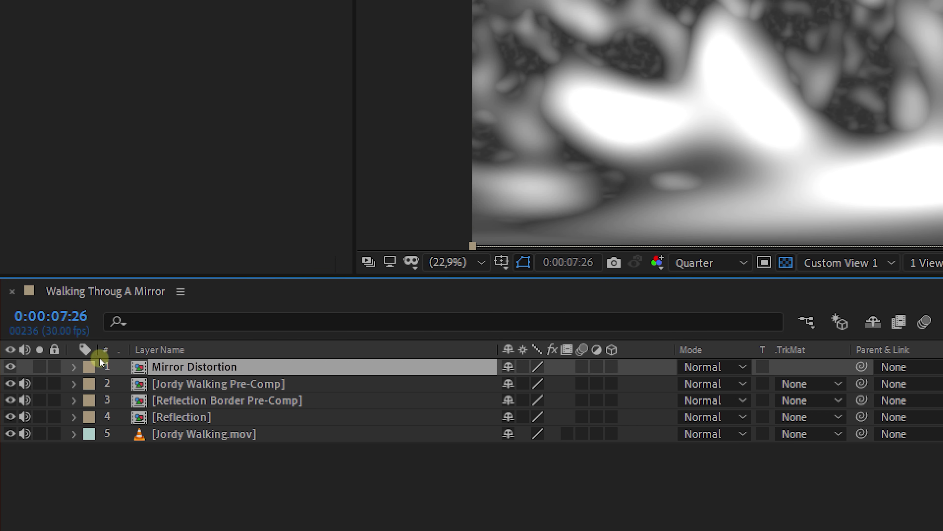
Hide Mirror Distortion and duplicate Reflection as 'Reflection Warped'.
click(11, 367)
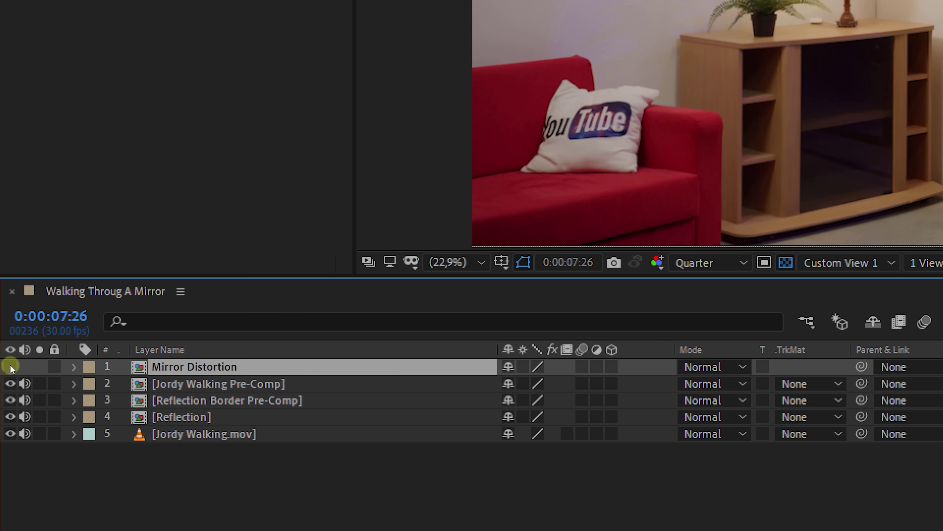
click(214, 419)
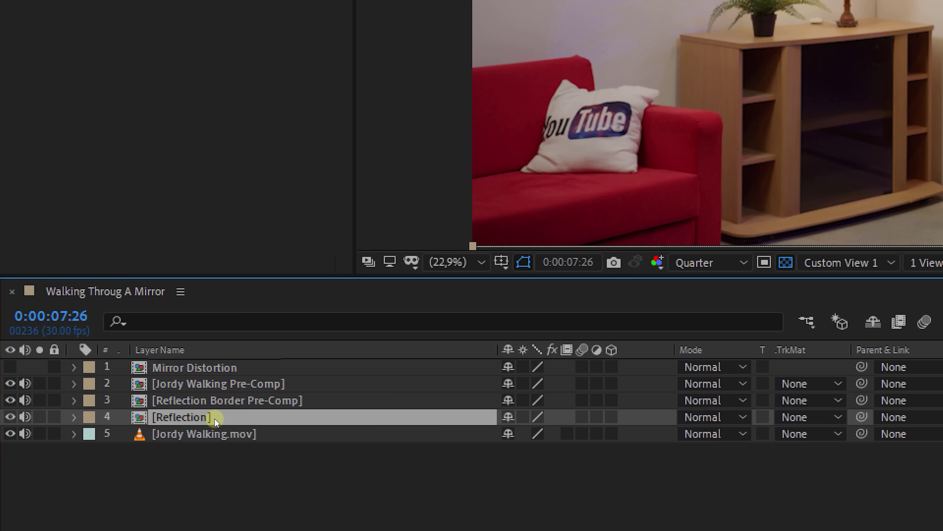
key(ctrl+d)
key(Return)
text(Reflection Warped)
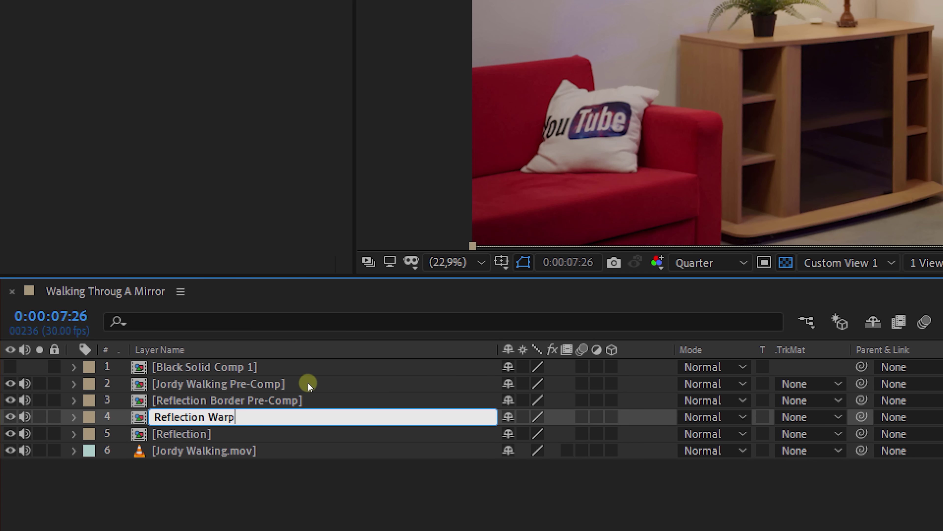
key(Return)
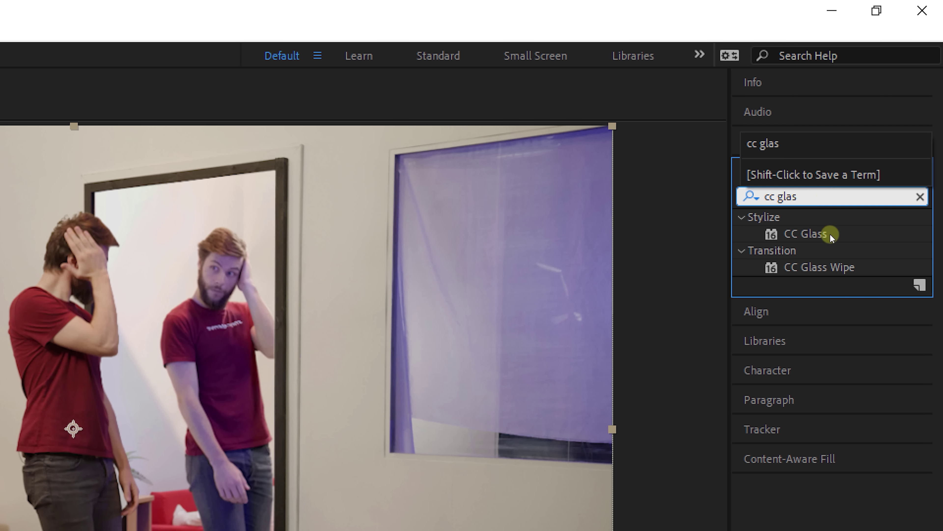
Apply CC Glass to Reflection Warped with Bump Map set to Black Solid Comp 1.
double_click(829, 233)
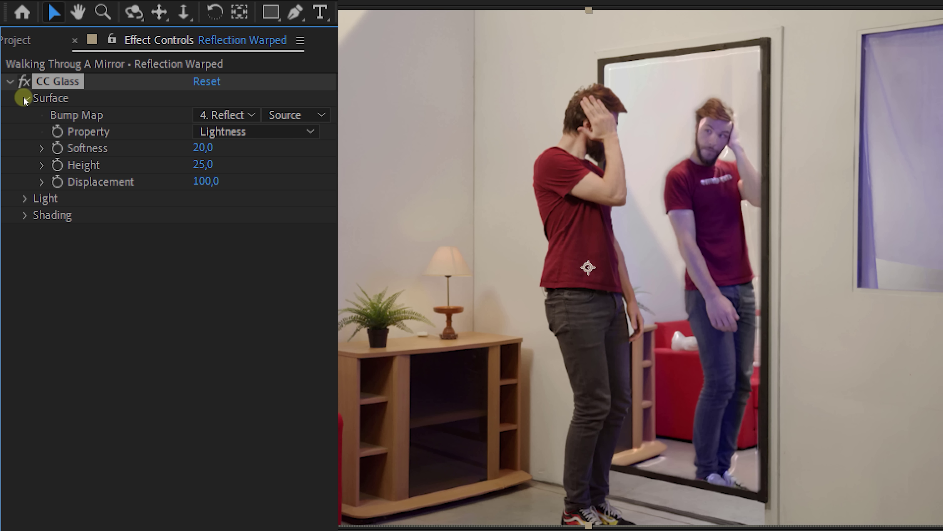
click(254, 116)
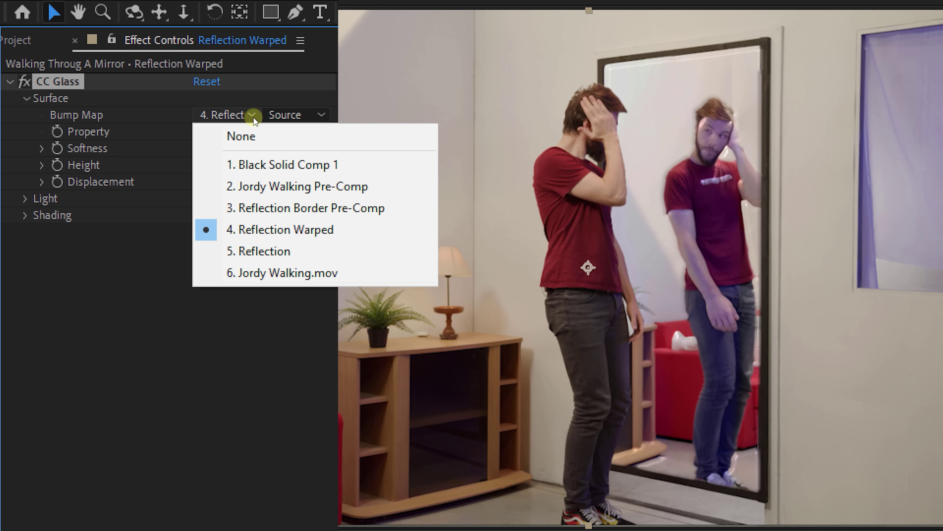
click(284, 165)
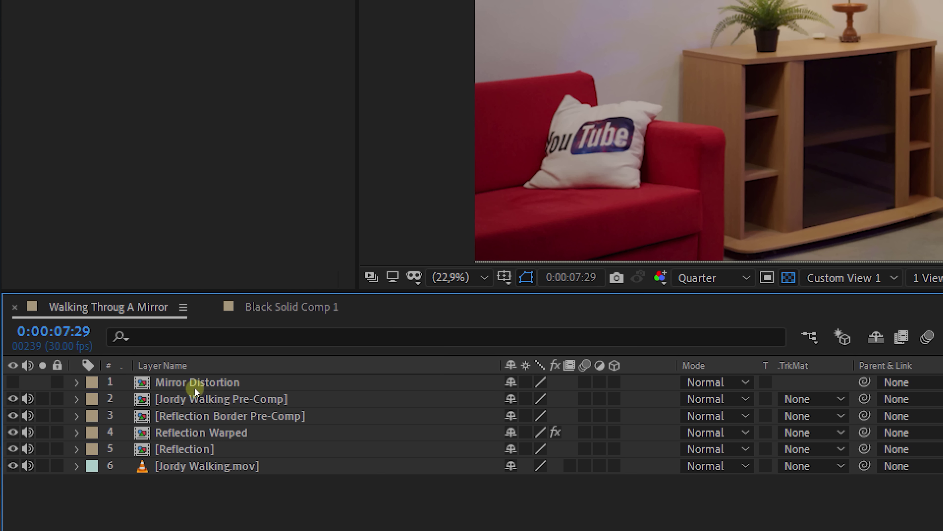
Inside the Mirror Distortion precomp, add a new solid with the Radio Waves effect.
double_click(194, 386)
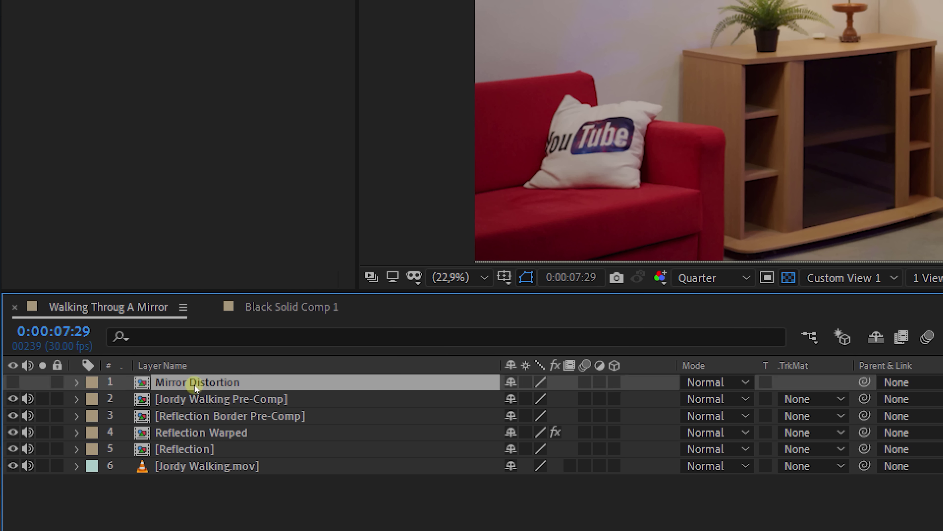
right_click(120, 407)
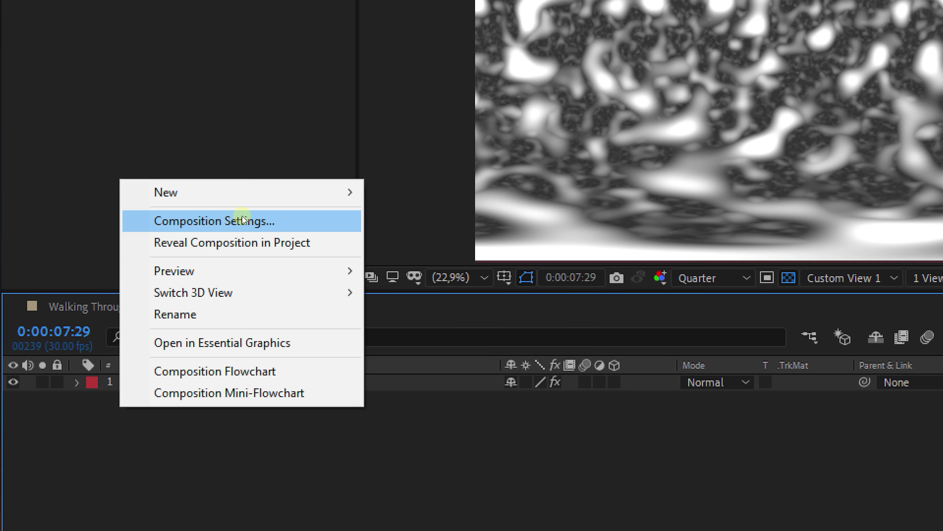
mouse_move(260, 191)
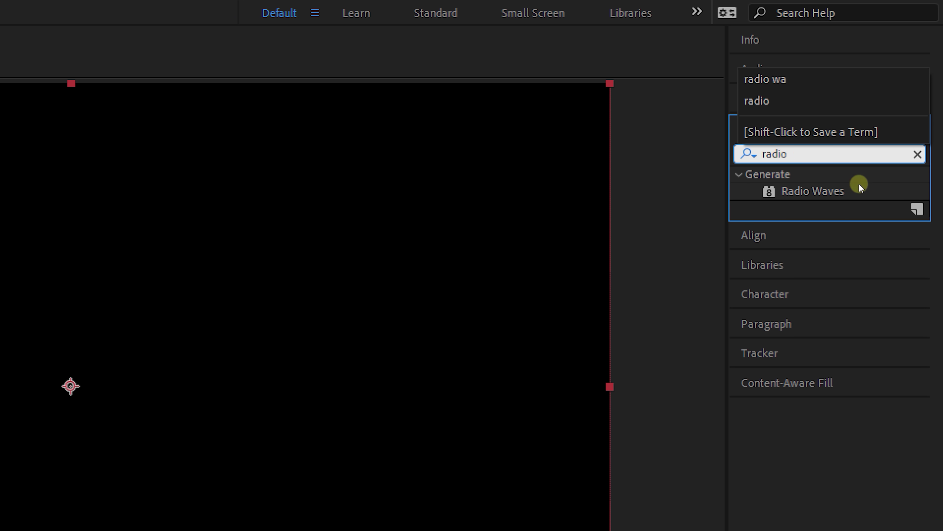
double_click(861, 191)
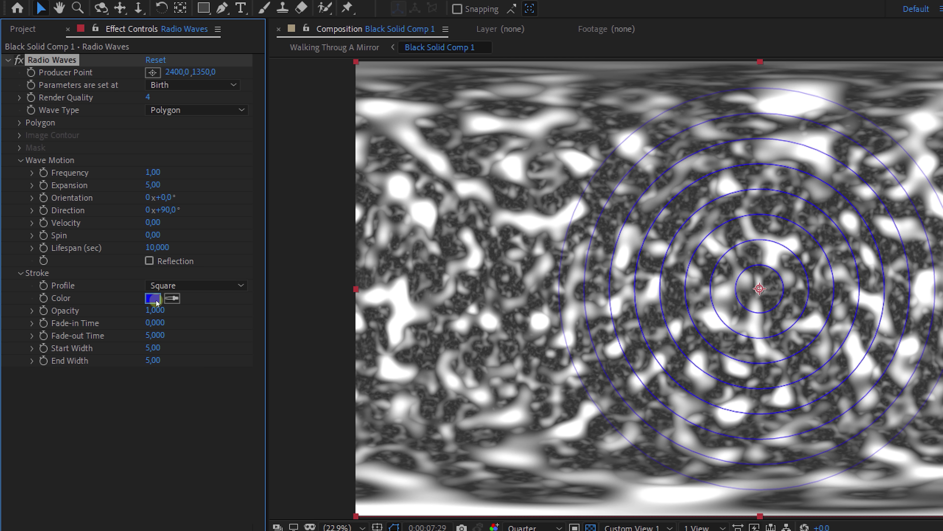
Make the waves white with start width about 50, and add Gaussian Blur around 28.
click(153, 298)
drag(240, 263, 215, 194)
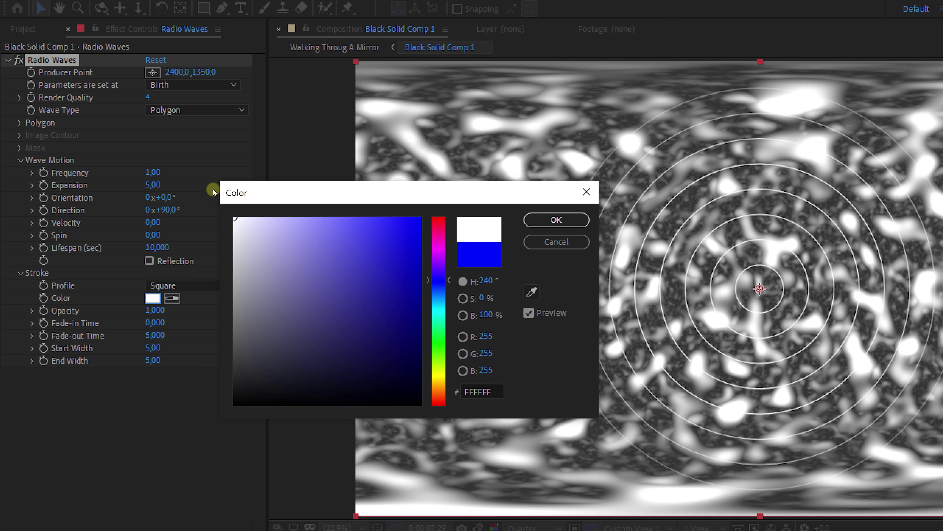
click(540, 222)
drag(163, 349, 456, 346)
key(ctrl+alt+shift+e)
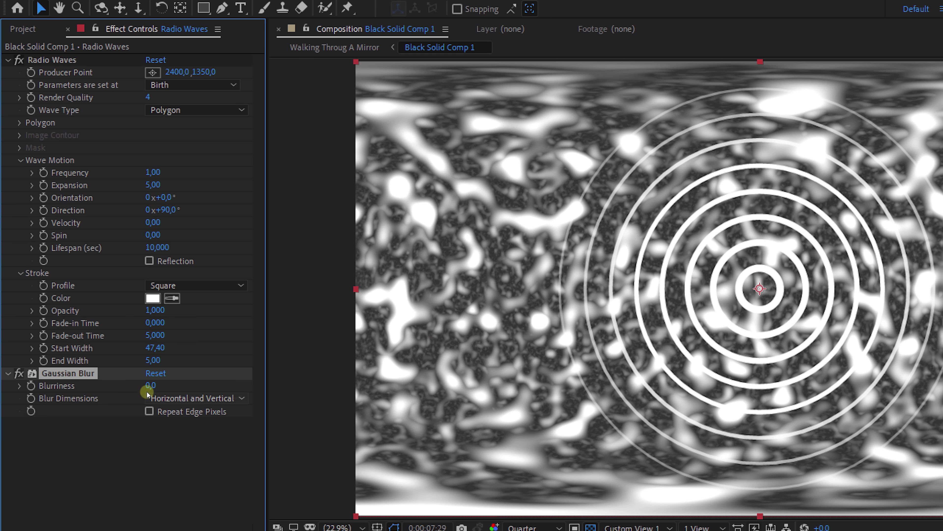
drag(150, 385, 346, 377)
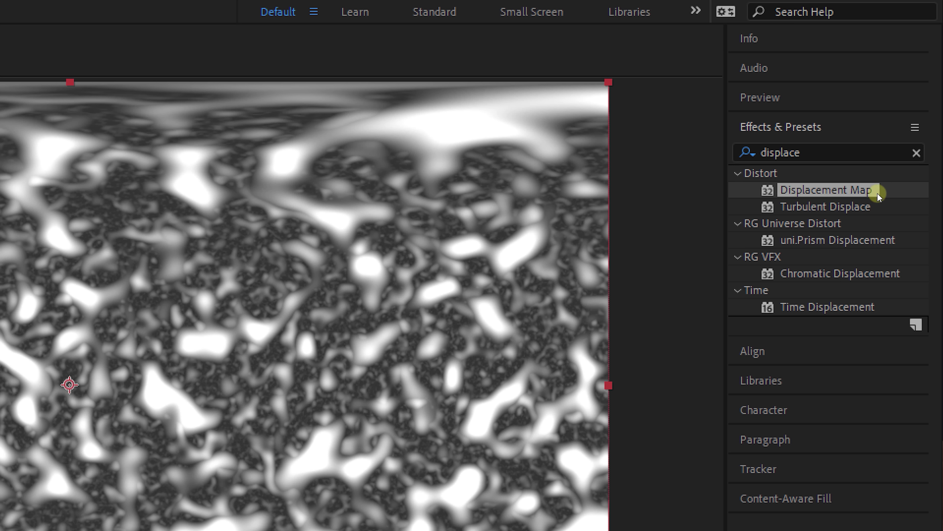
Apply Displacement Map to the fractal noise, using Radio Waves Comp 1 luminance for both channels.
double_click(877, 192)
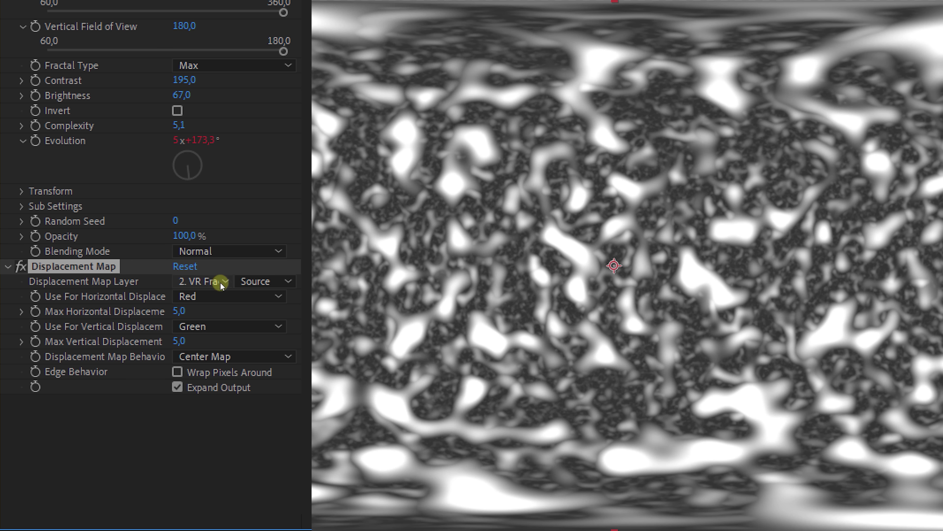
click(222, 283)
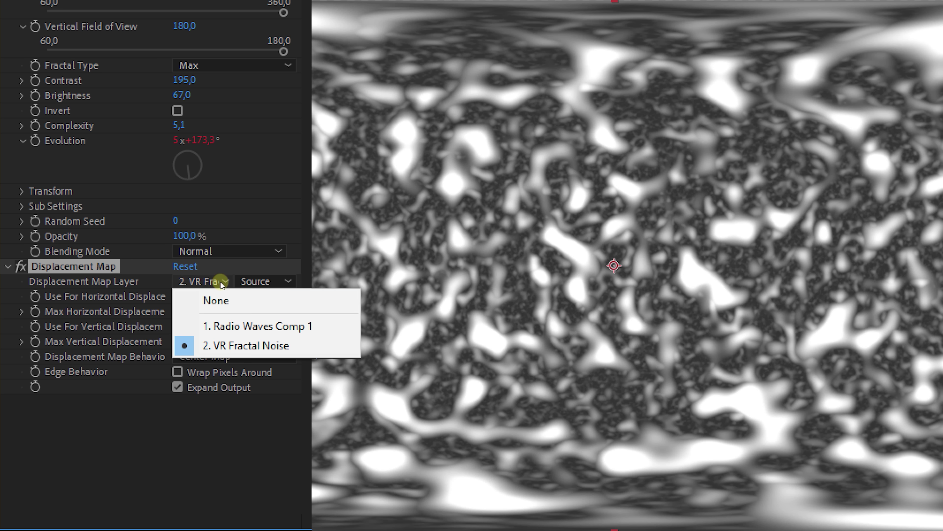
click(314, 327)
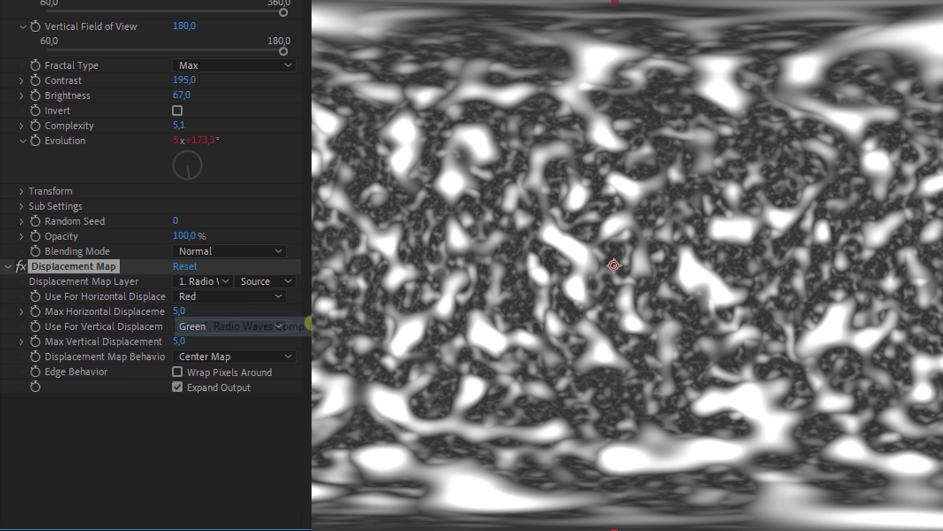
click(284, 300)
click(266, 392)
click(271, 327)
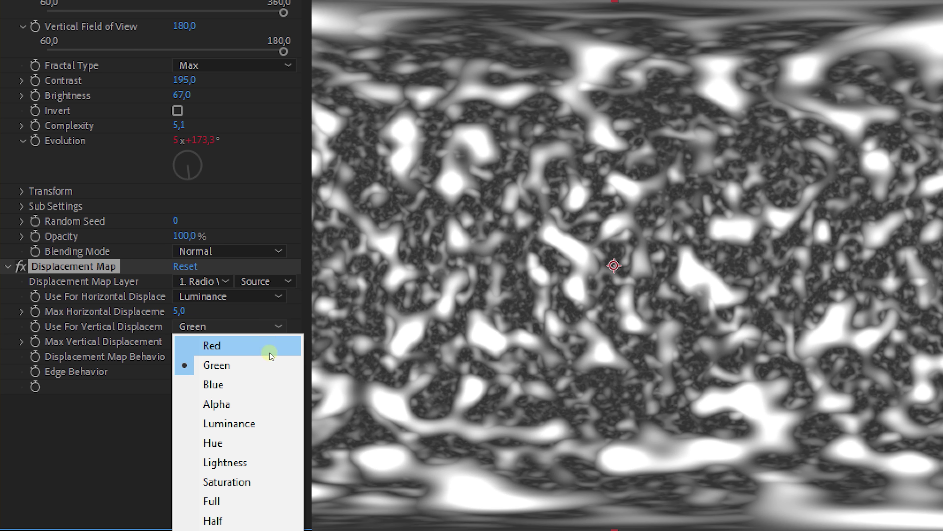
click(262, 425)
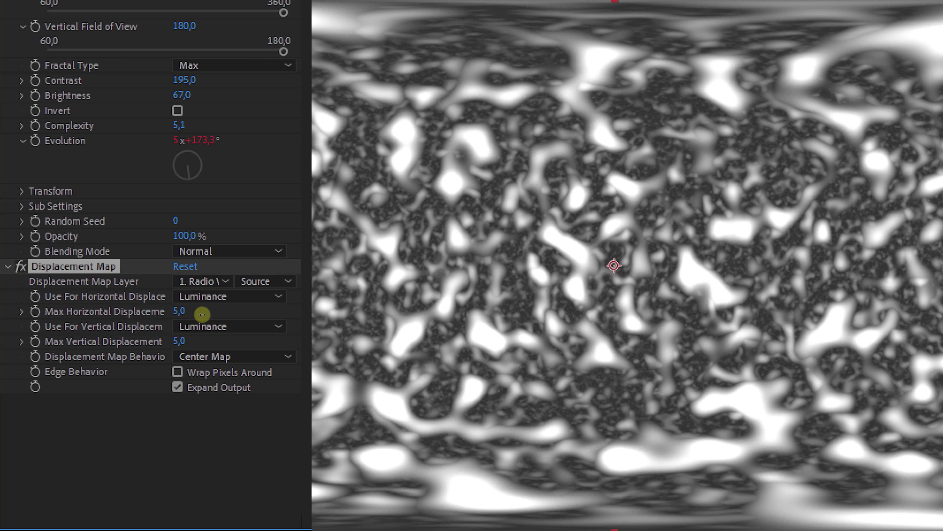
Raise max displacement to 68, then draw a closed blobby mask on Reflection Warped inside the mirror.
drag(202, 314, 243, 319)
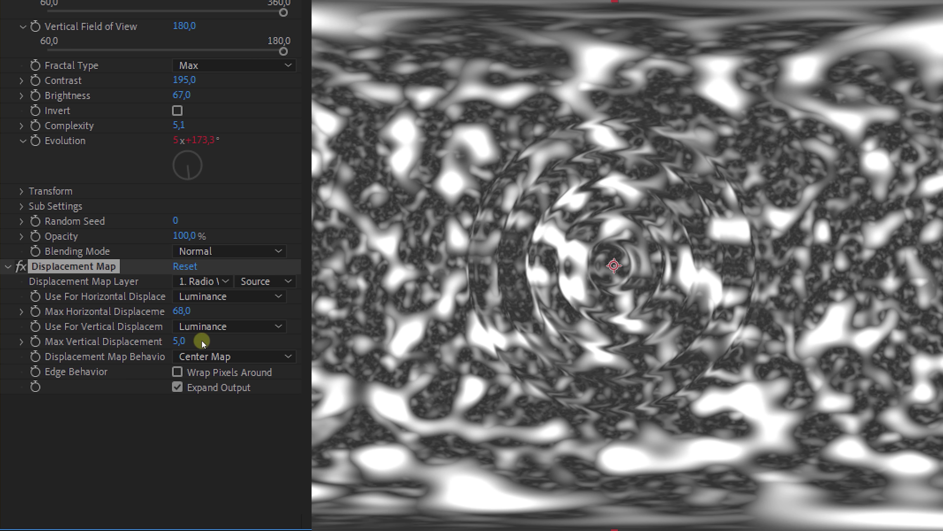
drag(193, 342, 238, 341)
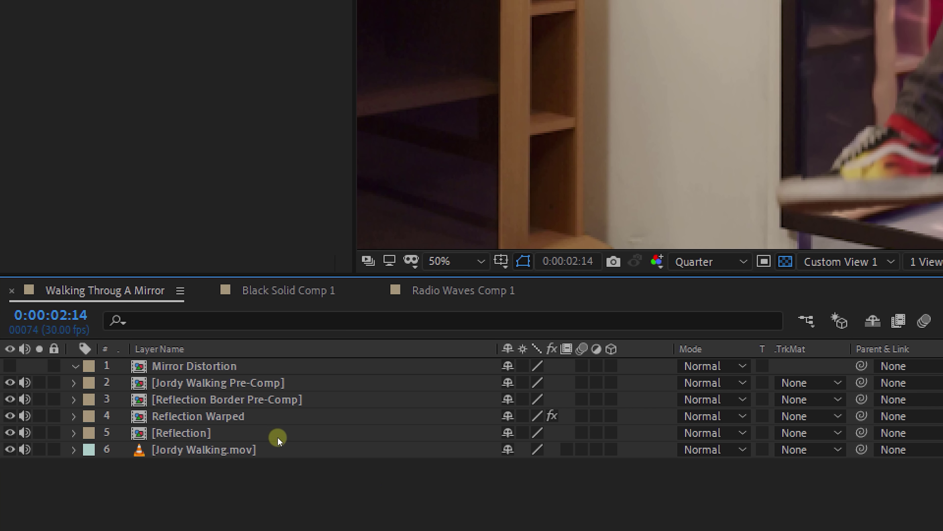
click(262, 416)
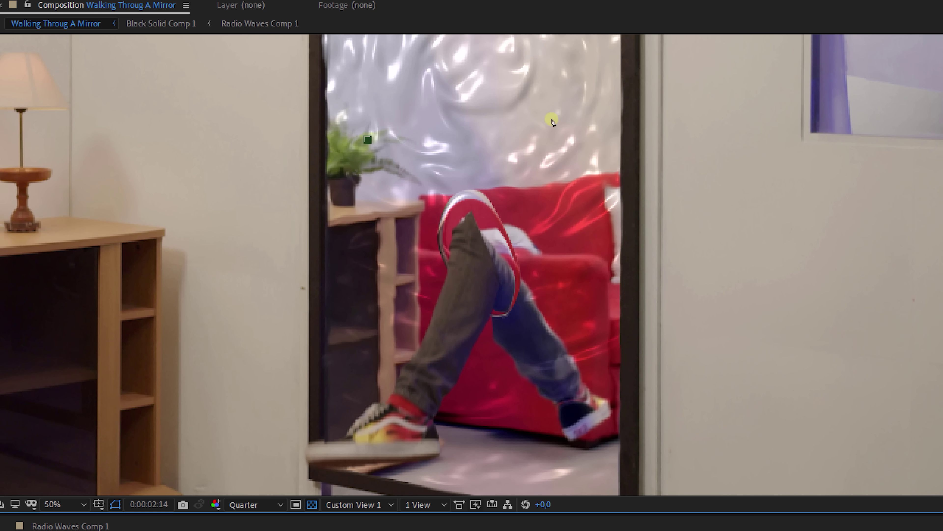
click(367, 140)
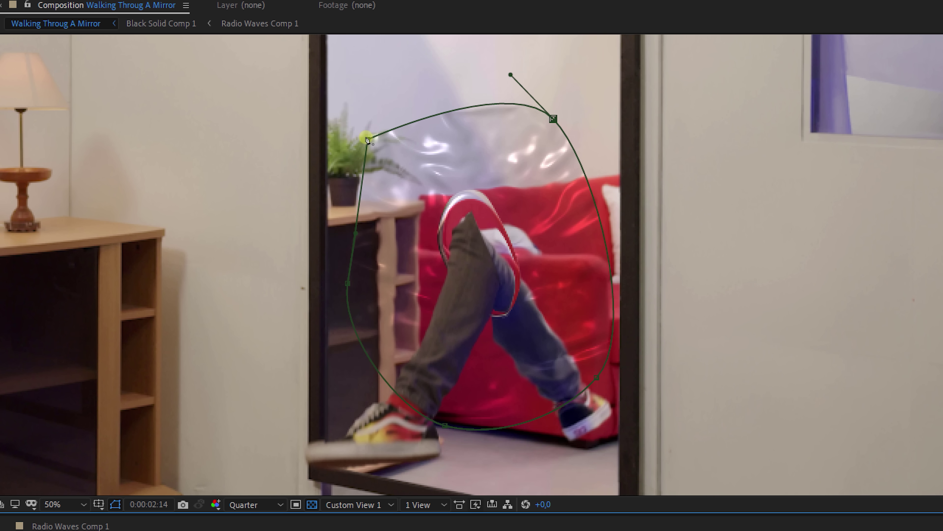